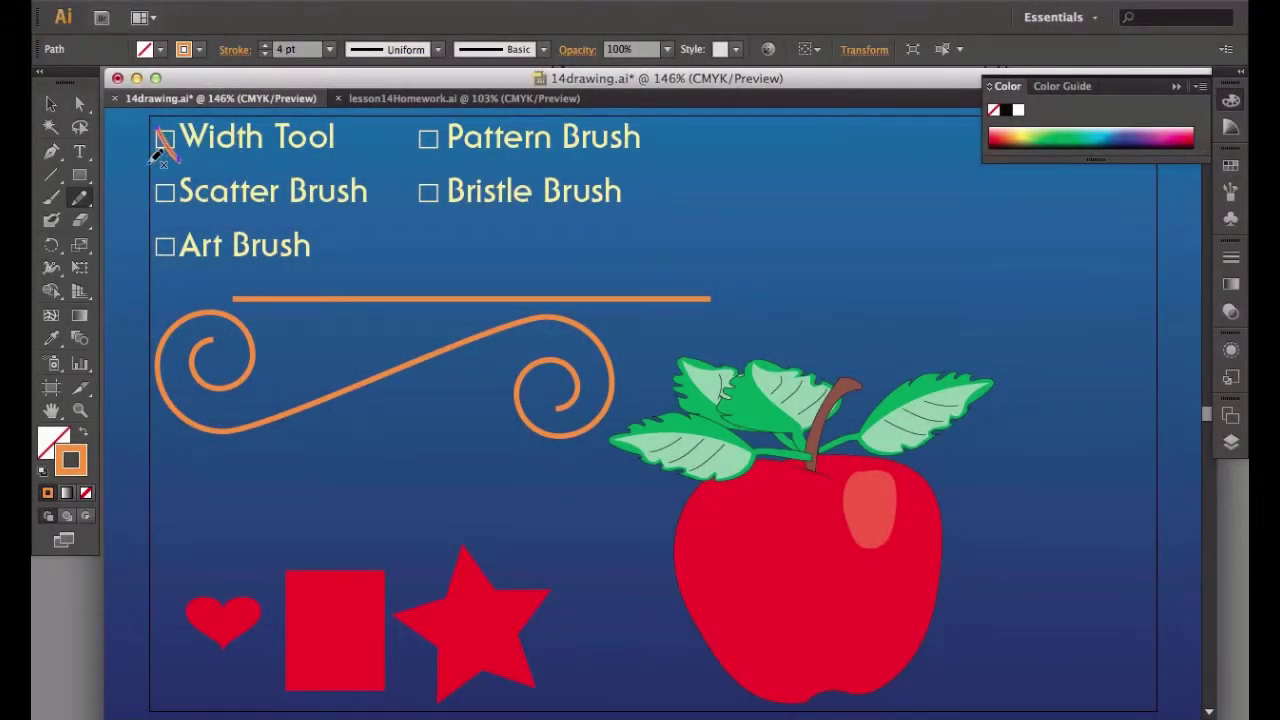
# Mark the Width Tool checkbox with an orange X and make the scatter layer visible
pyautogui.moveTo(165, 148); pyautogui.dragTo(176, 161)
pyautogui.moveTo(182, 125); pyautogui.dragTo(142, 166)
pyautogui.click(1231, 442)
pyautogui.click(997, 466)
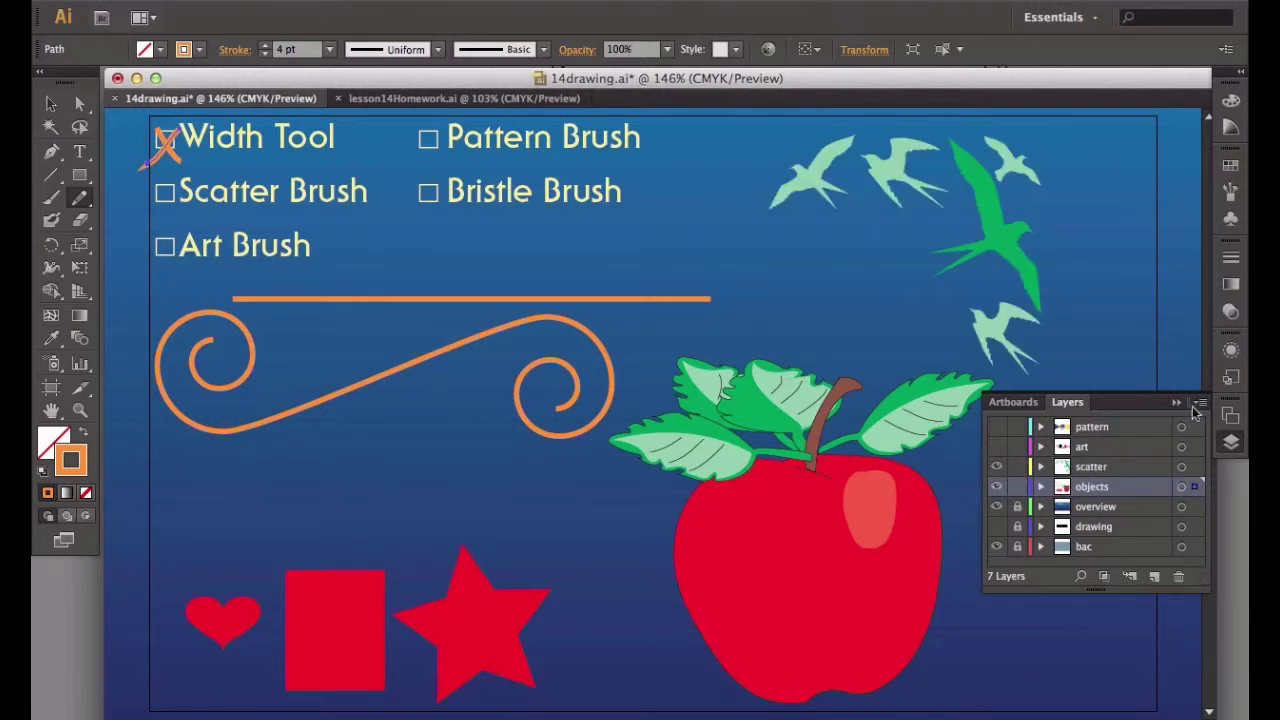
# Close the Layers panel, open the Brushes panel and review its menu's Show options
pyautogui.click(1231, 443)
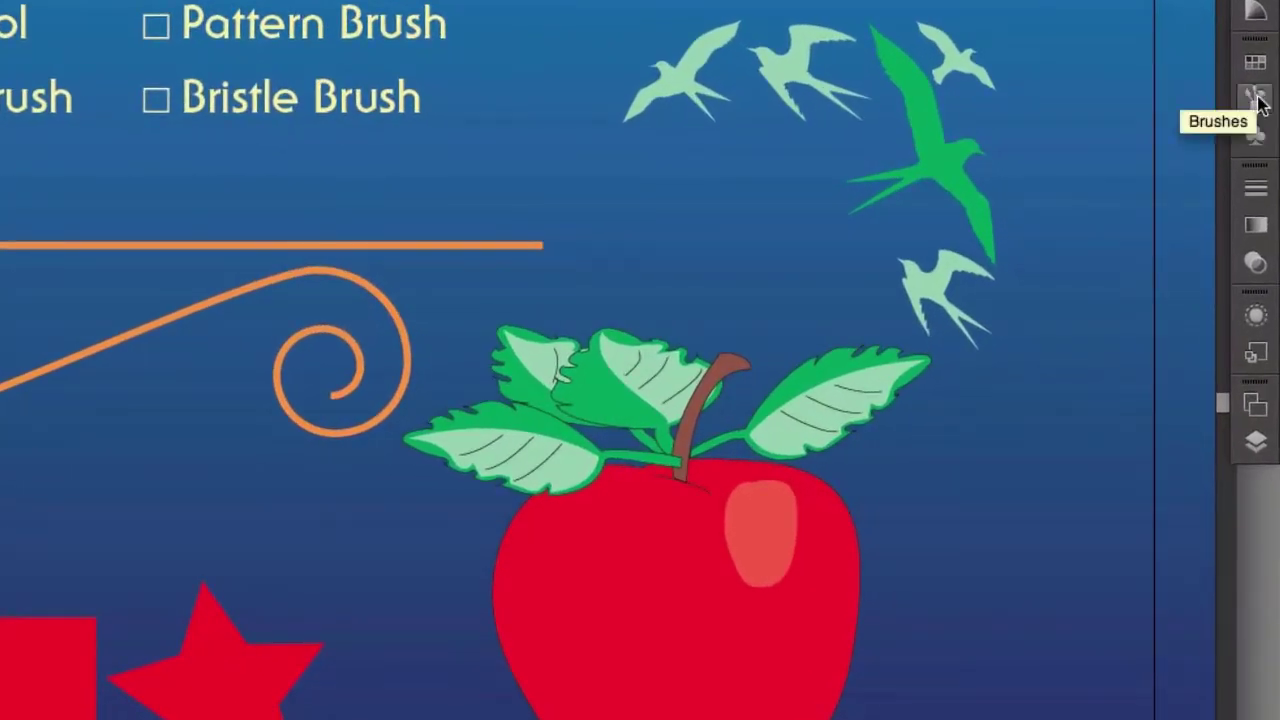
pyautogui.click(1256, 96)
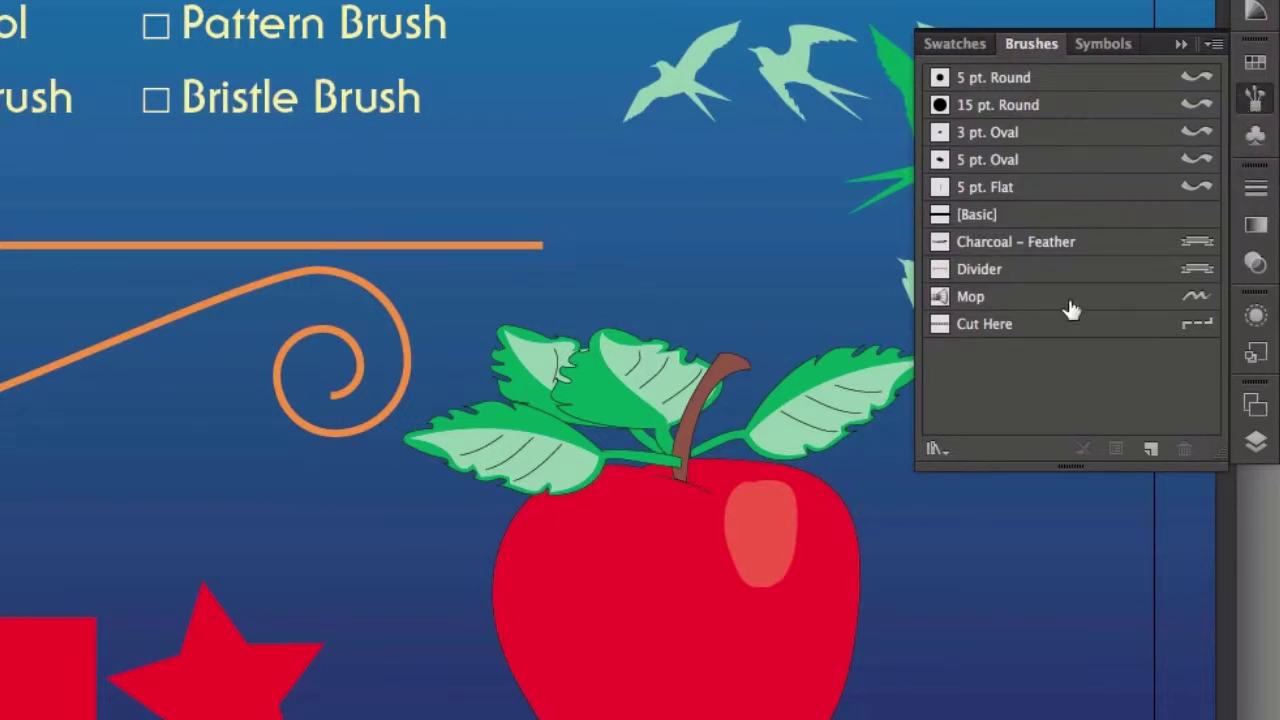
pyautogui.click(1215, 47)
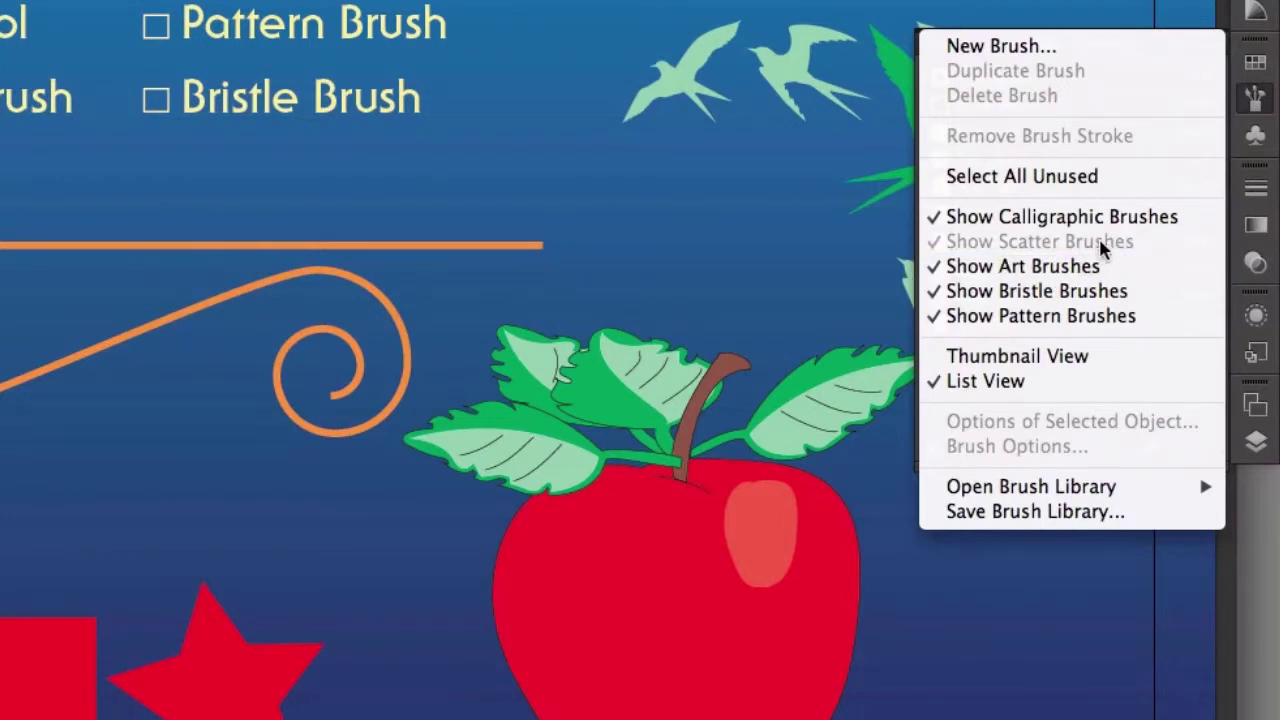
pyautogui.moveTo(1110, 487)
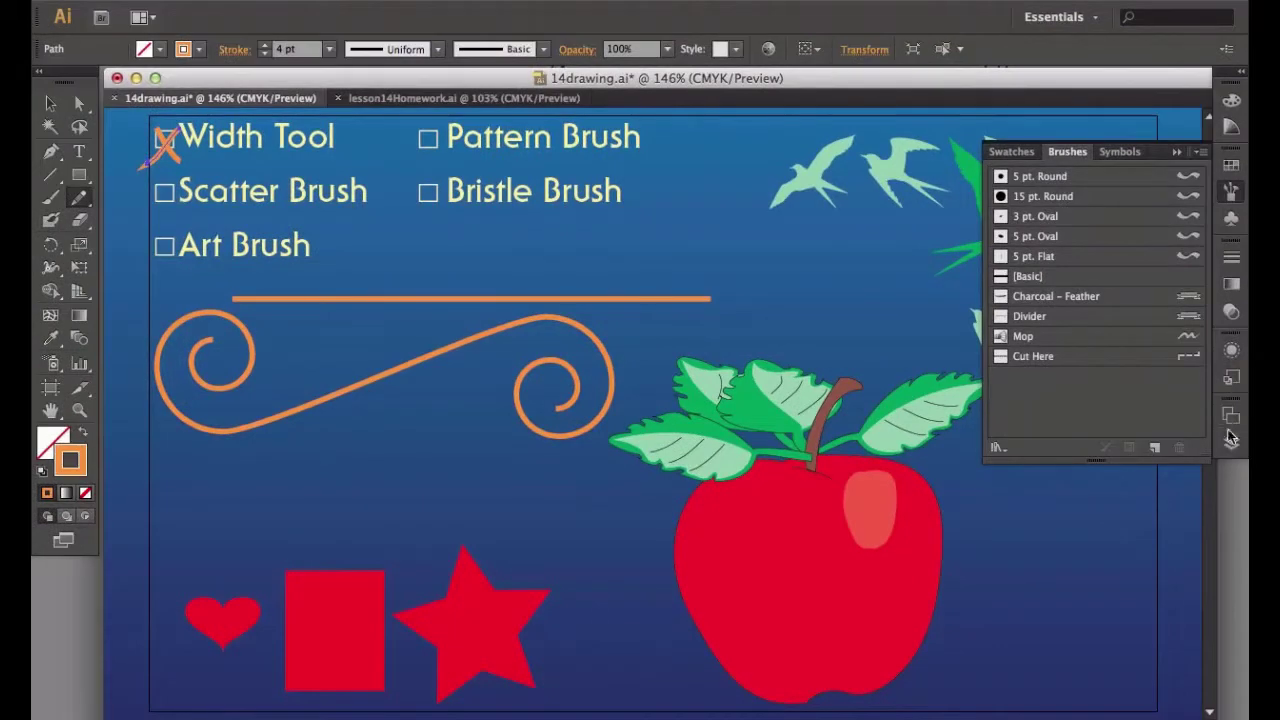
# Select the bird group with the Selection tool and start a New Brush from the Brushes menu
pyautogui.click(1245, 442)
pyautogui.click(1233, 447)
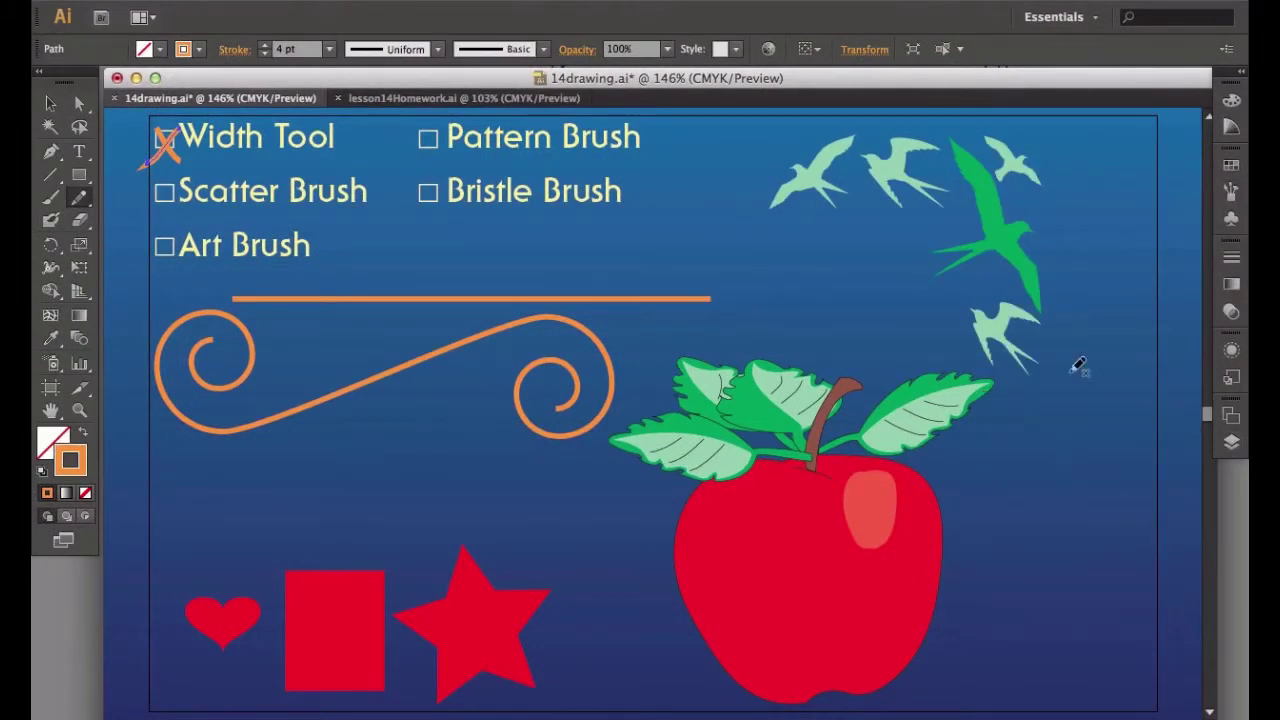
pyautogui.press('v')
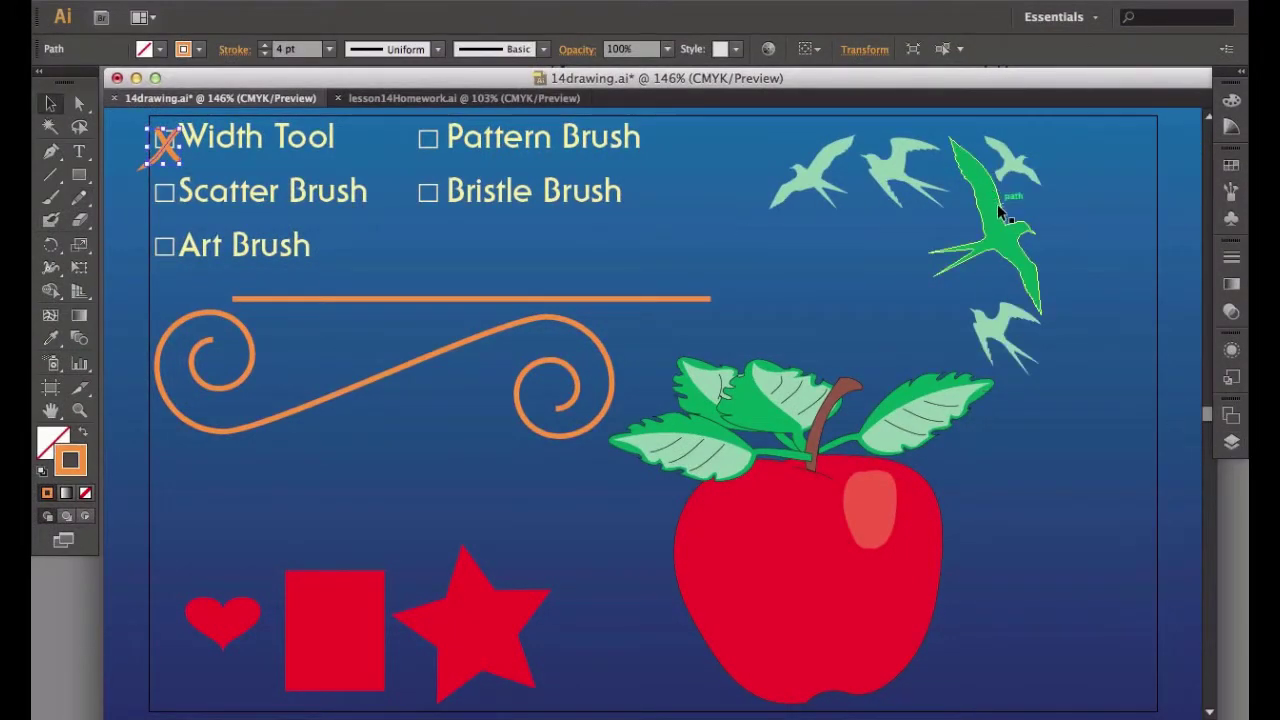
pyautogui.click(993, 212)
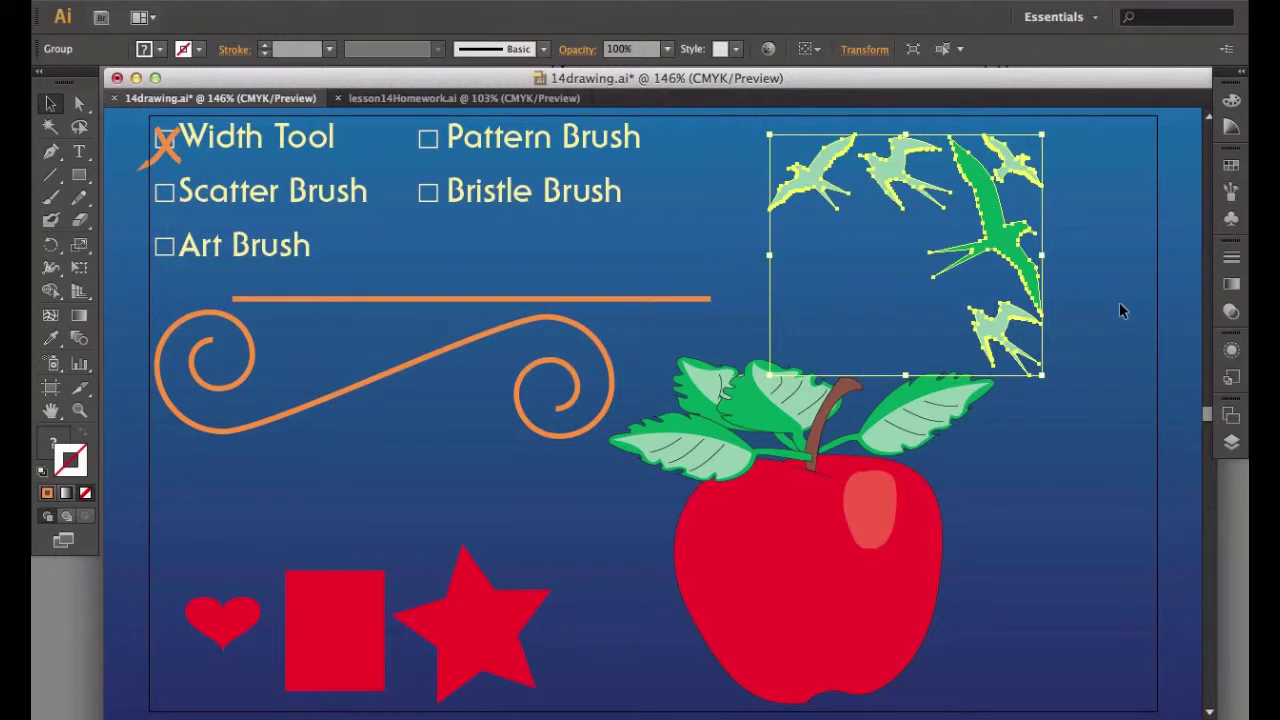
pyautogui.click(1232, 194)
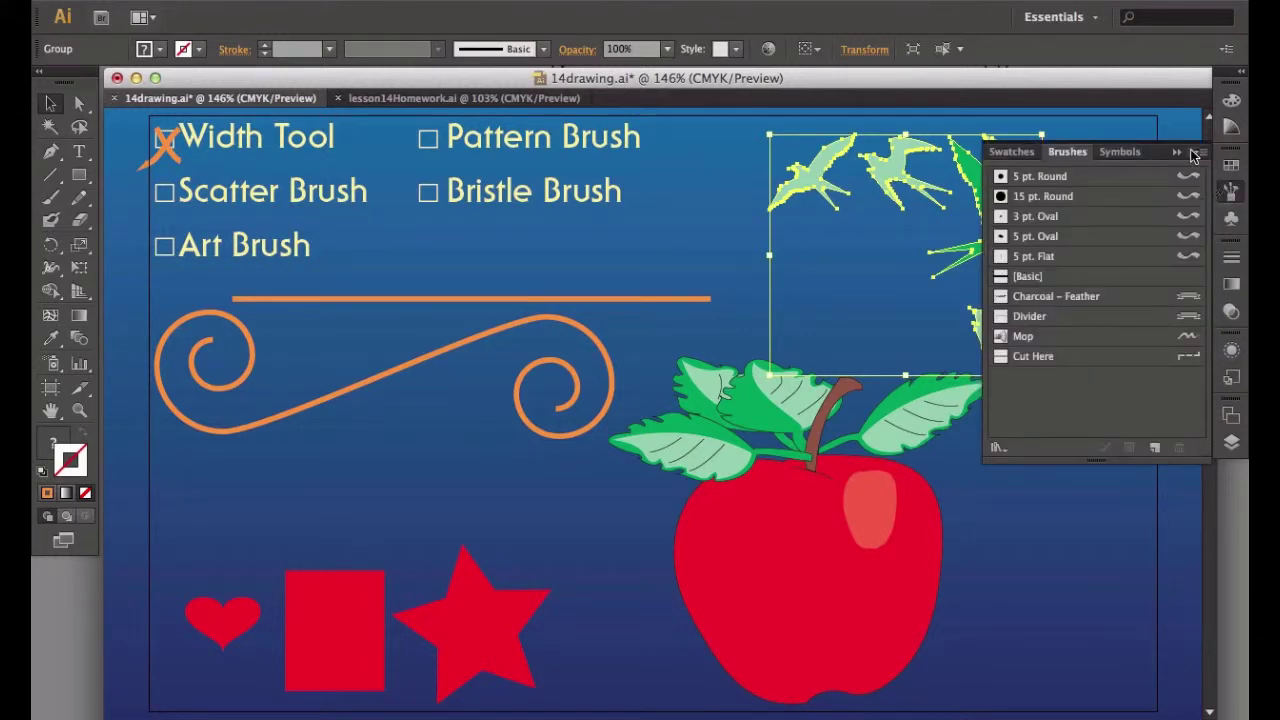
pyautogui.click(1200, 154)
pyautogui.click(1137, 156)
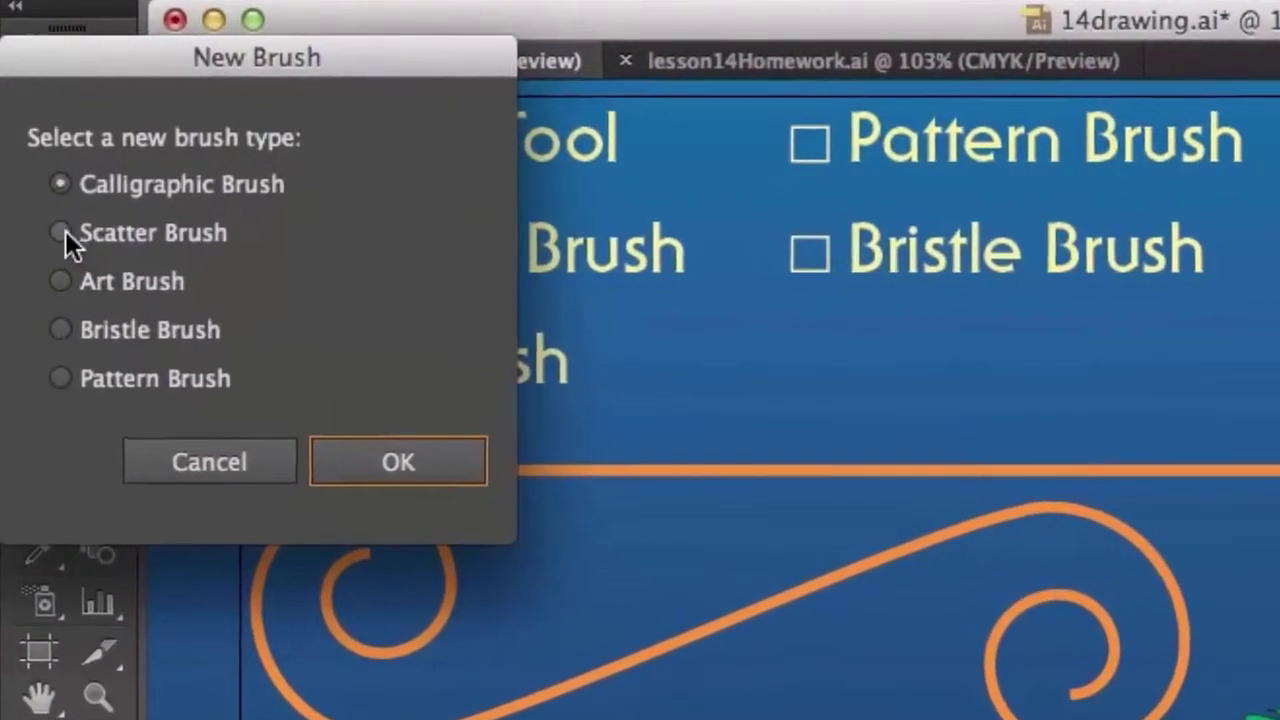
# Create a Scatter Brush named 'birds' from the selected swallows
pyautogui.click(61, 190)
pyautogui.click(400, 478)
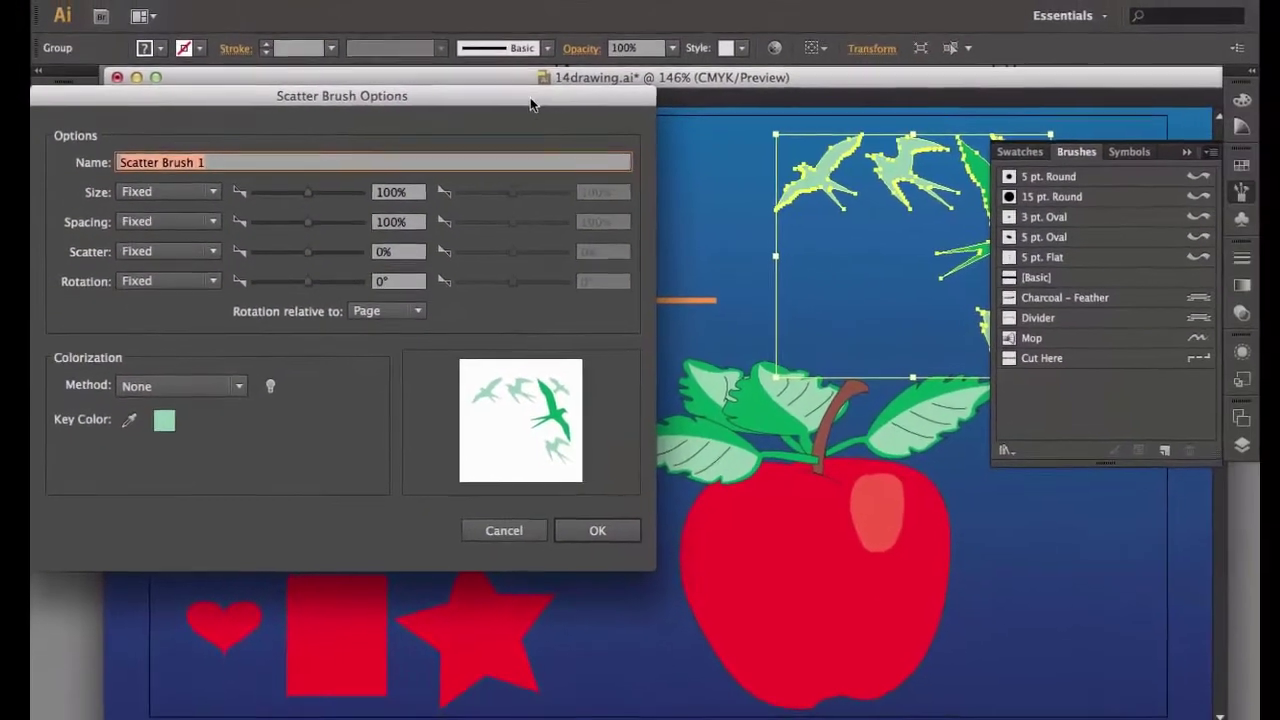
pyautogui.moveTo(583, 98)
pyautogui.mouseDown()
pyautogui.moveTo(805, 234)
pyautogui.moveTo(1014, 296)
pyautogui.mouseUp()
pyautogui.moveTo(917, 270); pyautogui.dragTo(917, 271)
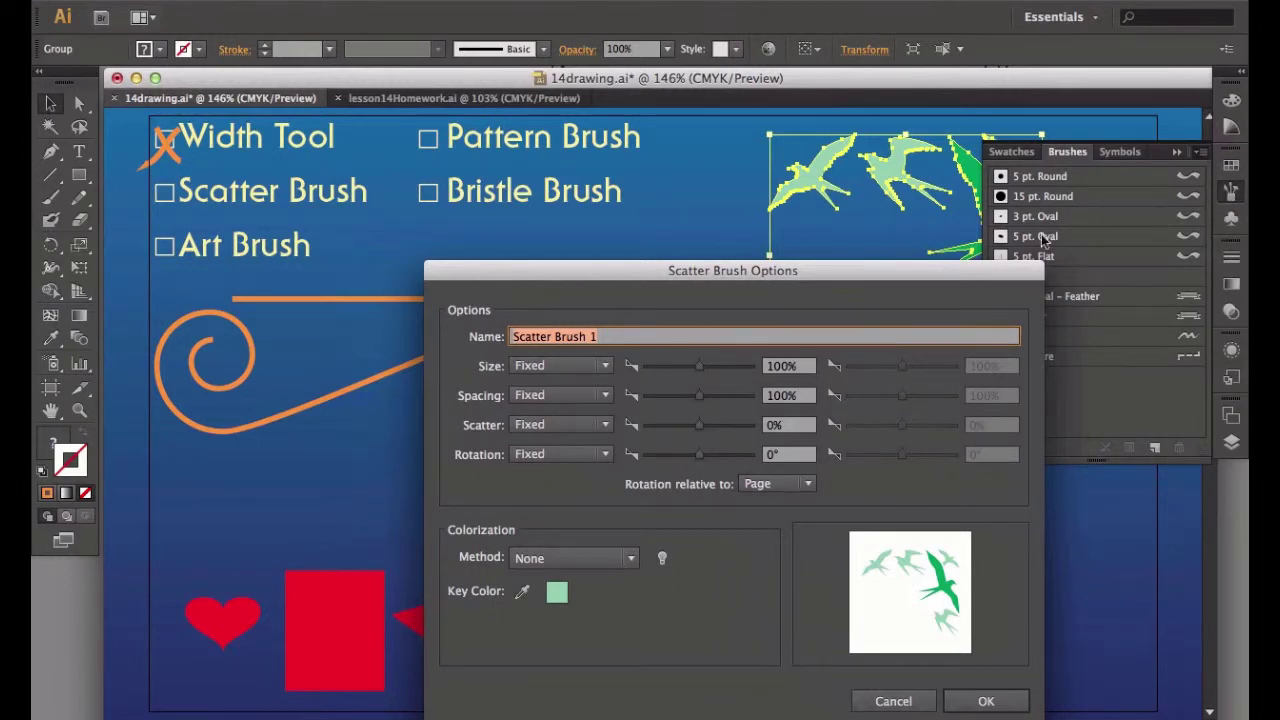
pyautogui.moveTo(934, 270)
pyautogui.mouseDown()
pyautogui.moveTo(1072, 258)
pyautogui.moveTo(1097, 241)
pyautogui.mouseUp()
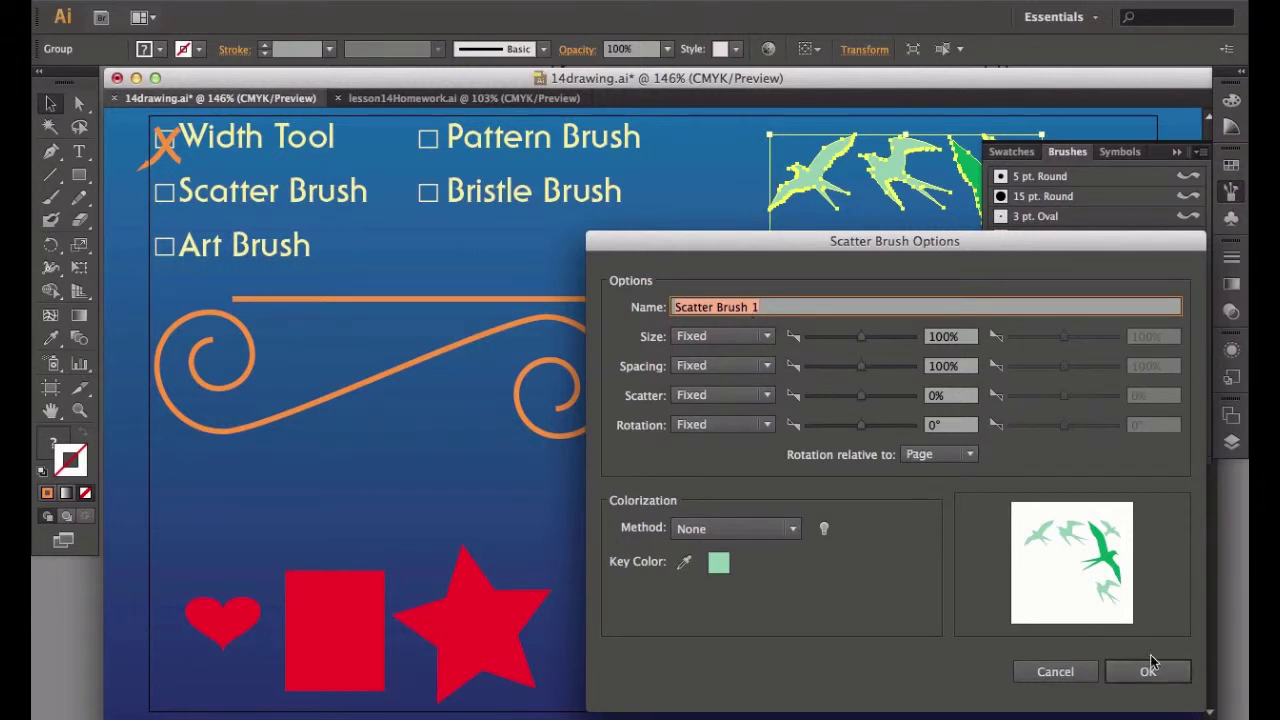
pyautogui.write('birds')
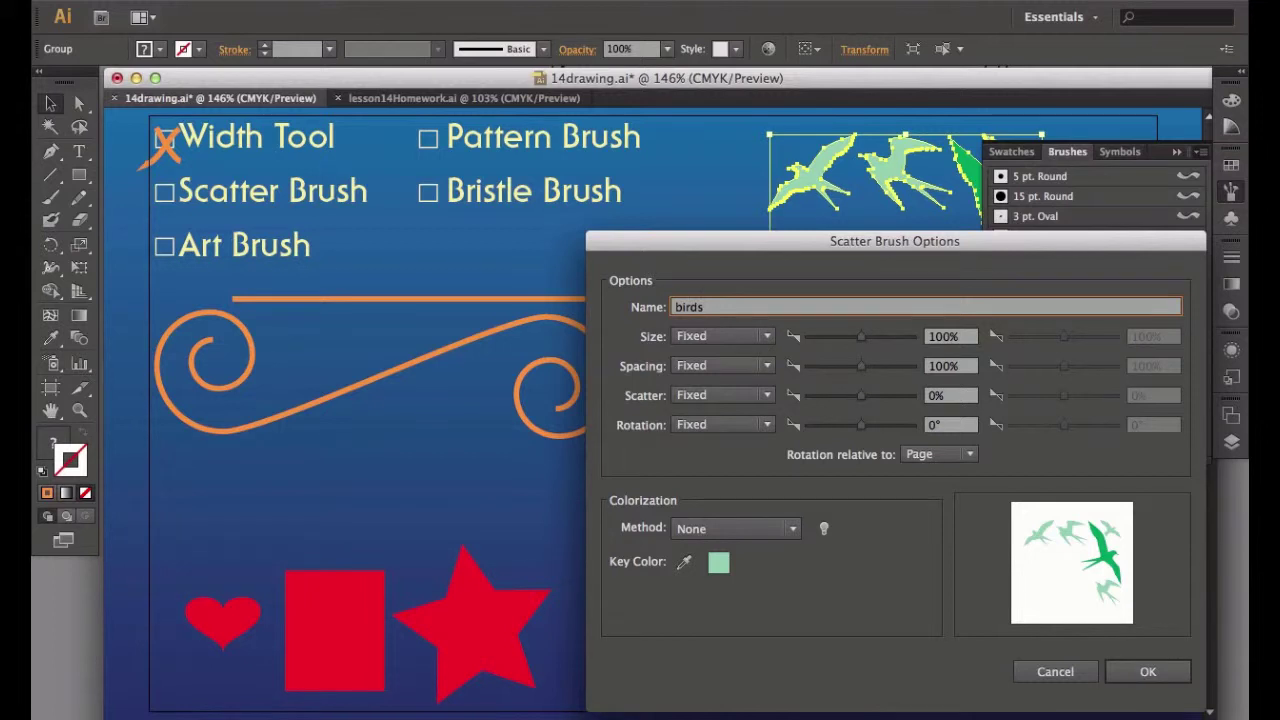
pyautogui.press('Return')
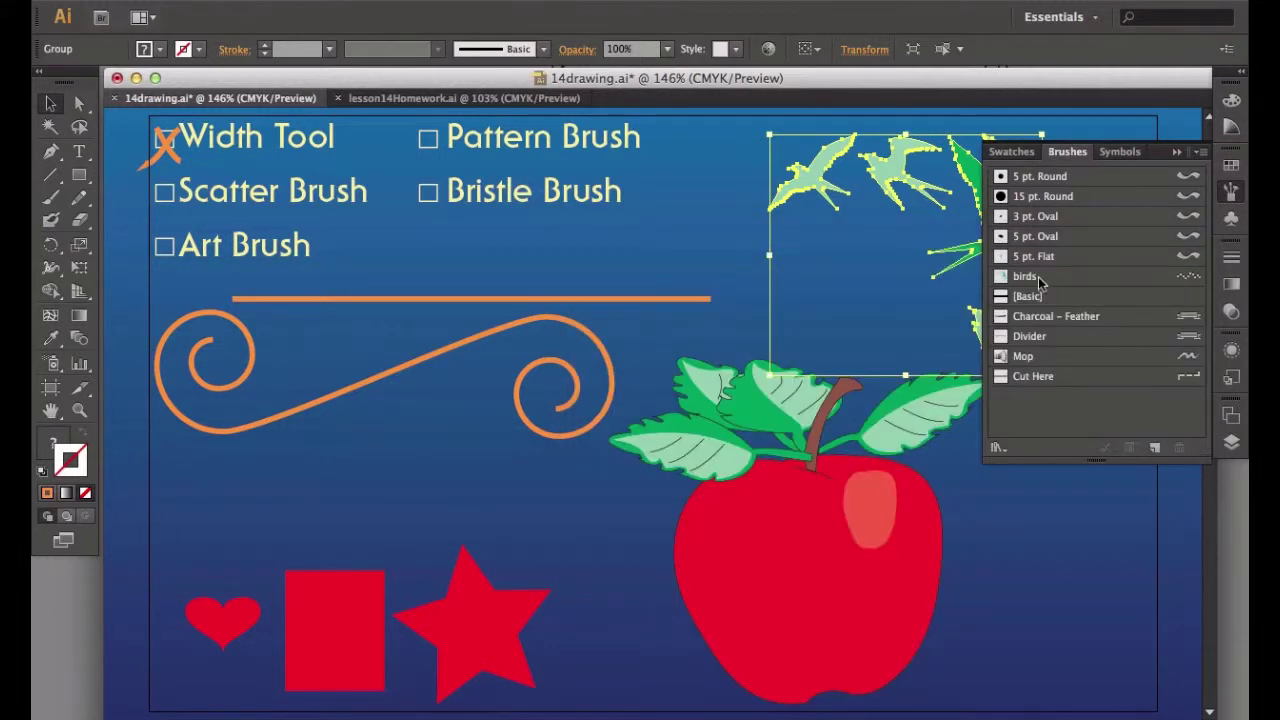
# Apply the birds brush to the straight orange line
pyautogui.click(435, 298)
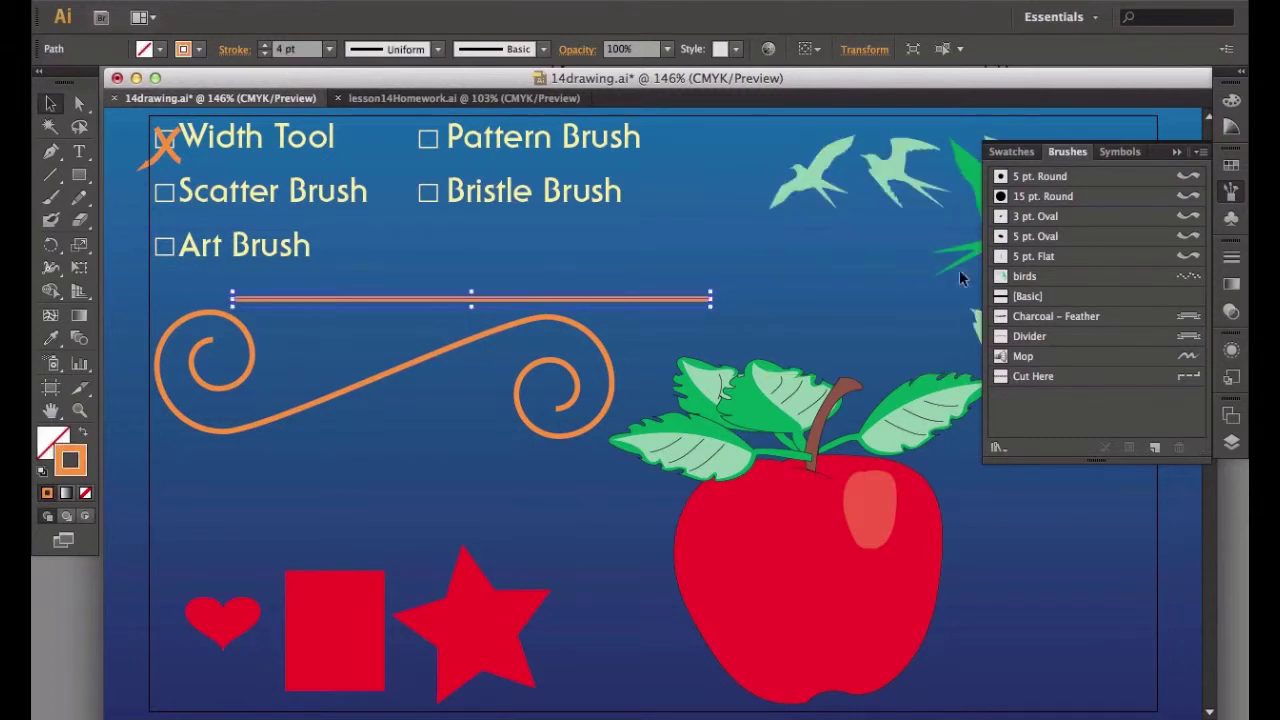
pyautogui.click(1060, 277)
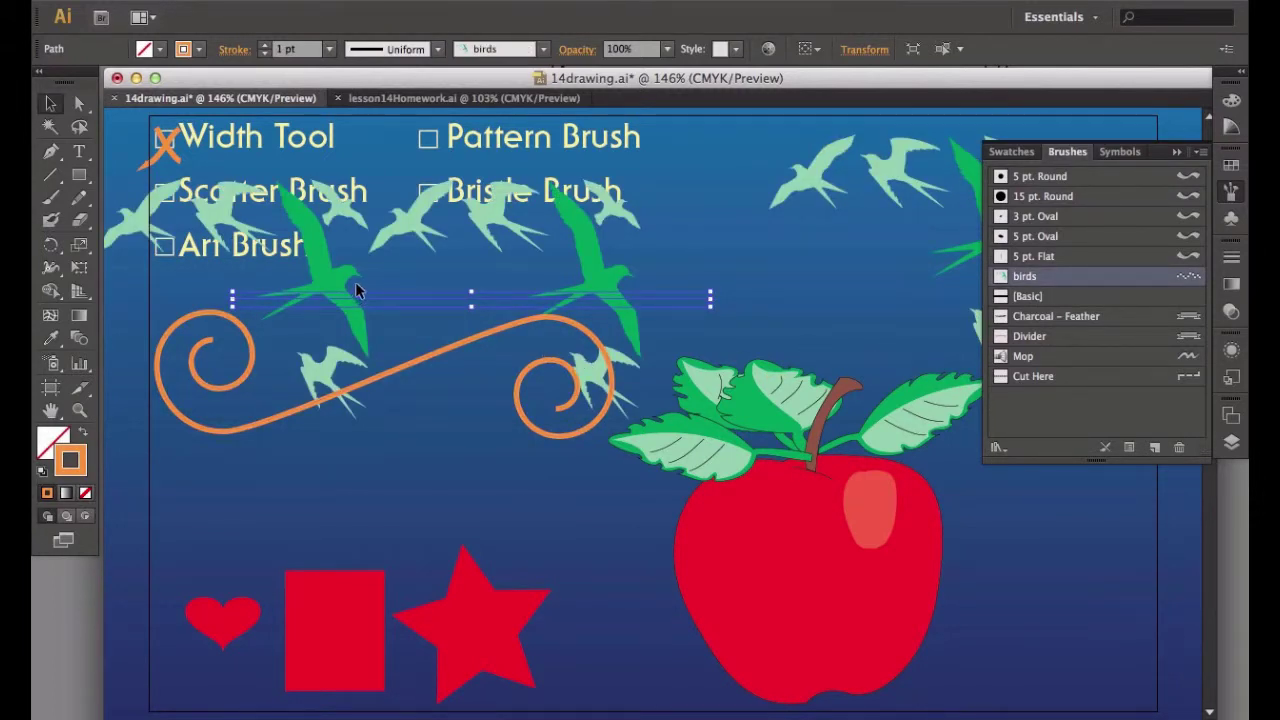
# Set the birds brush Size to Random, ranging from 54% to 81%
pyautogui.doubleClick(1001, 278)
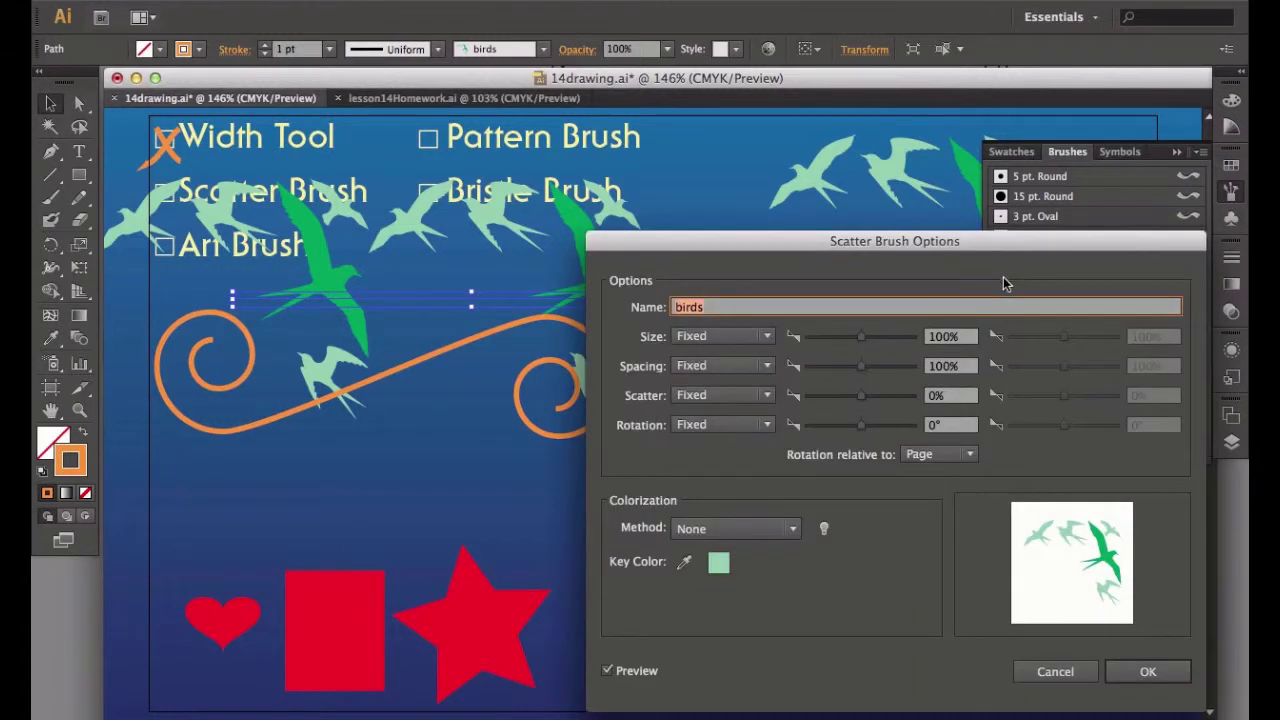
pyautogui.click(766, 337)
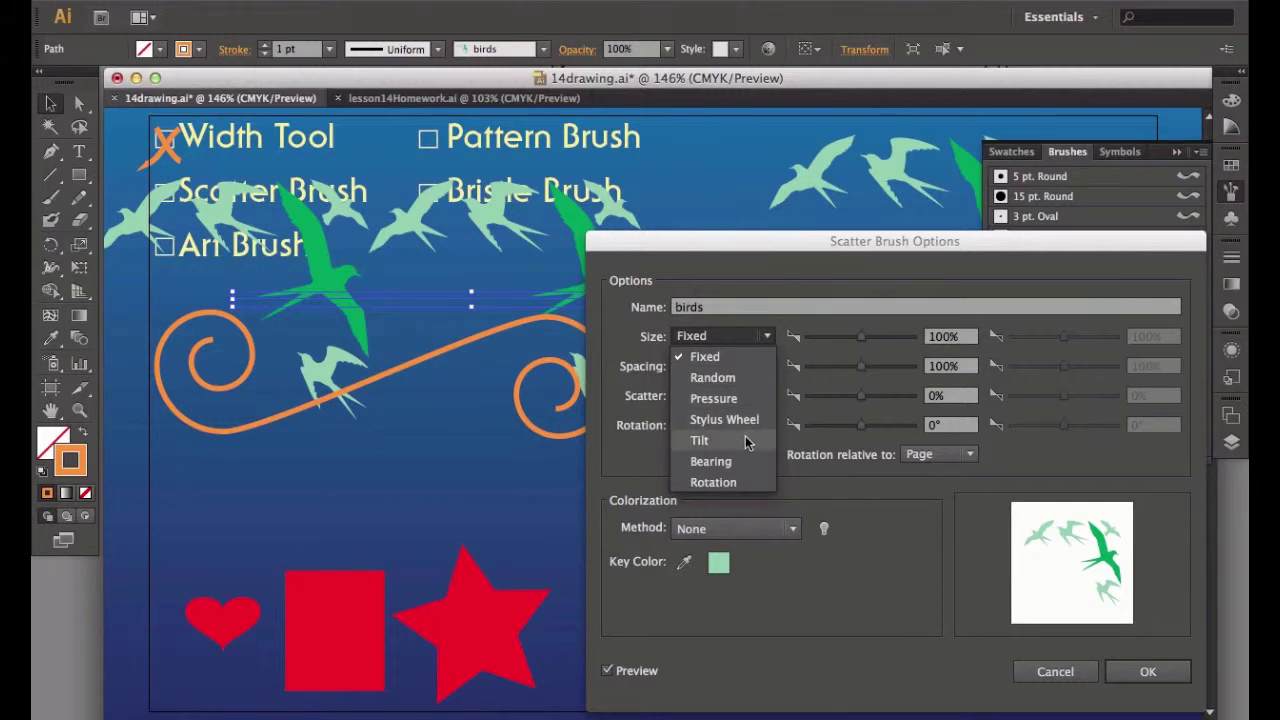
pyautogui.click(730, 381)
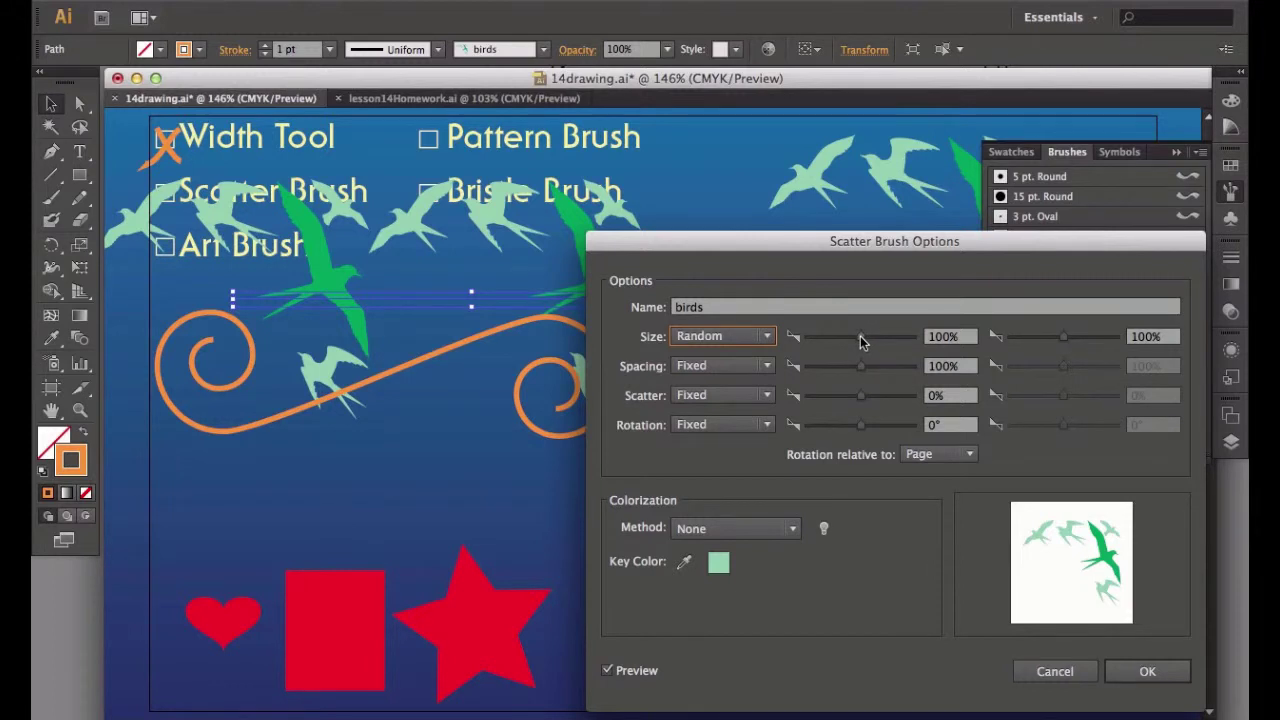
pyautogui.moveTo(860, 336); pyautogui.dragTo(834, 342)
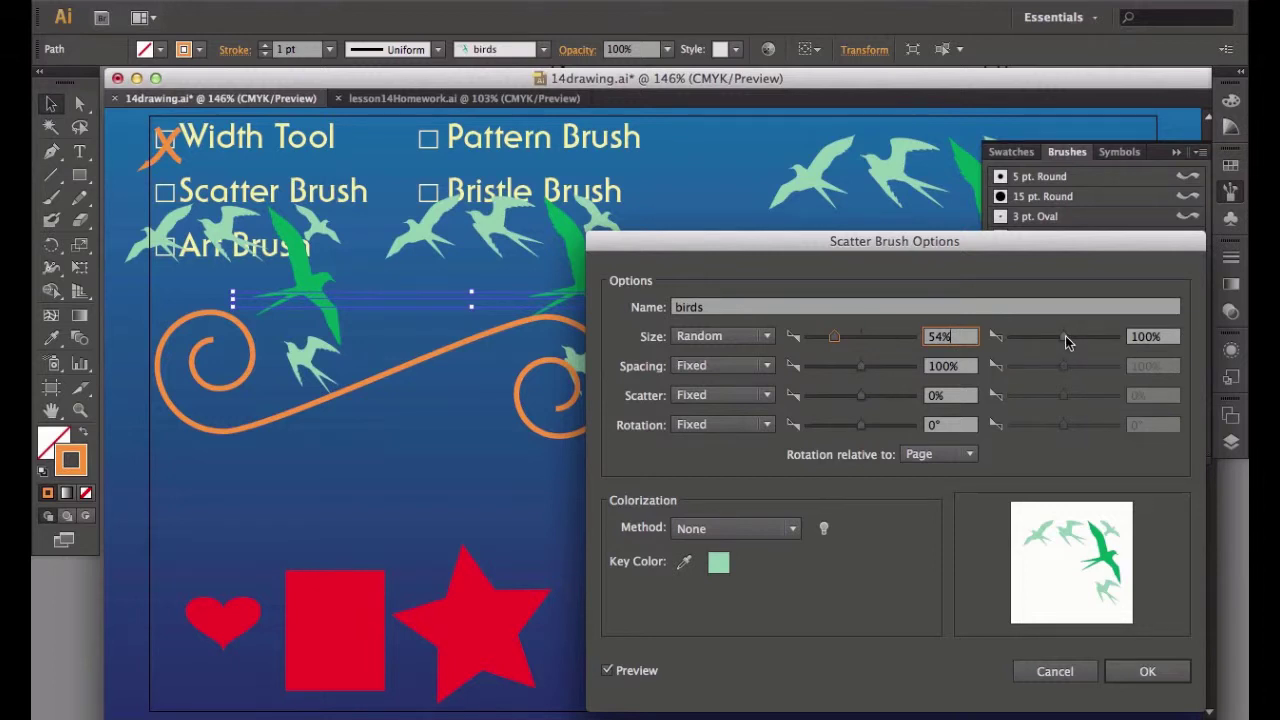
pyautogui.moveTo(1063, 337); pyautogui.dragTo(1053, 337)
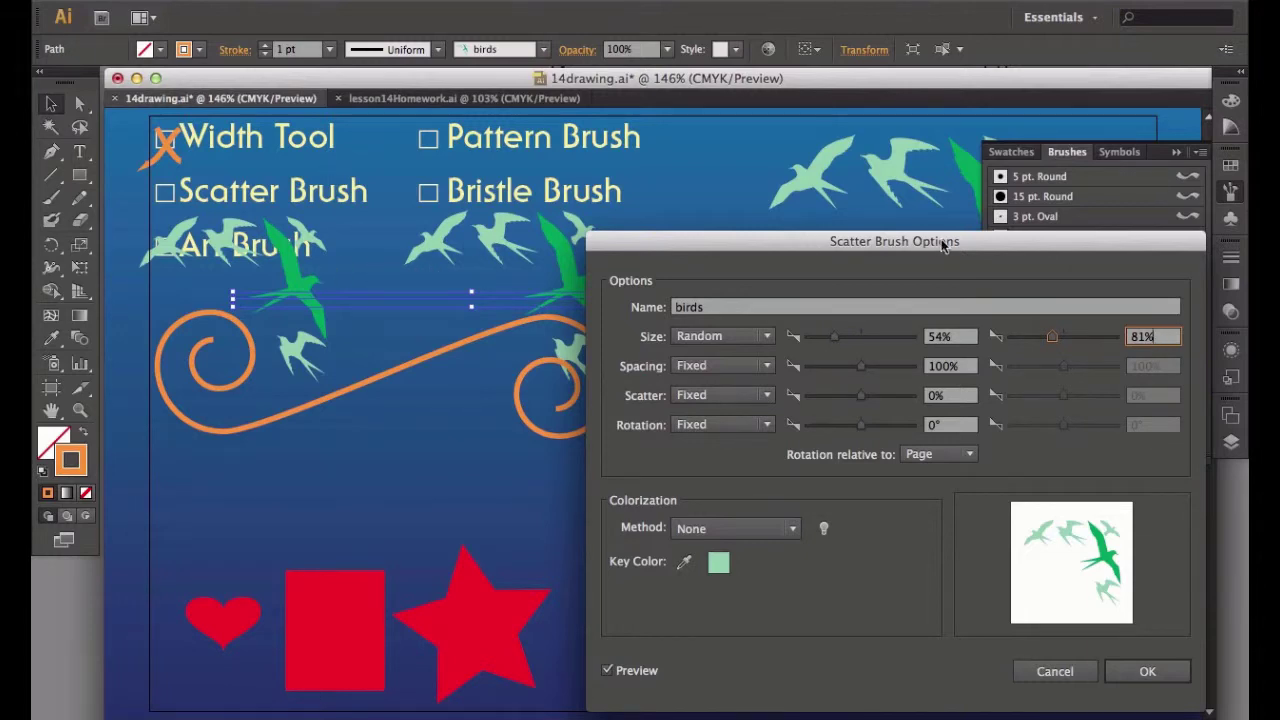
pyautogui.moveTo(941, 241)
pyautogui.mouseDown()
pyautogui.moveTo(936, 364)
pyautogui.moveTo(921, 355)
pyautogui.moveTo(994, 229)
pyautogui.moveTo(1004, 262)
pyautogui.moveTo(989, 413)
pyautogui.mouseUp()
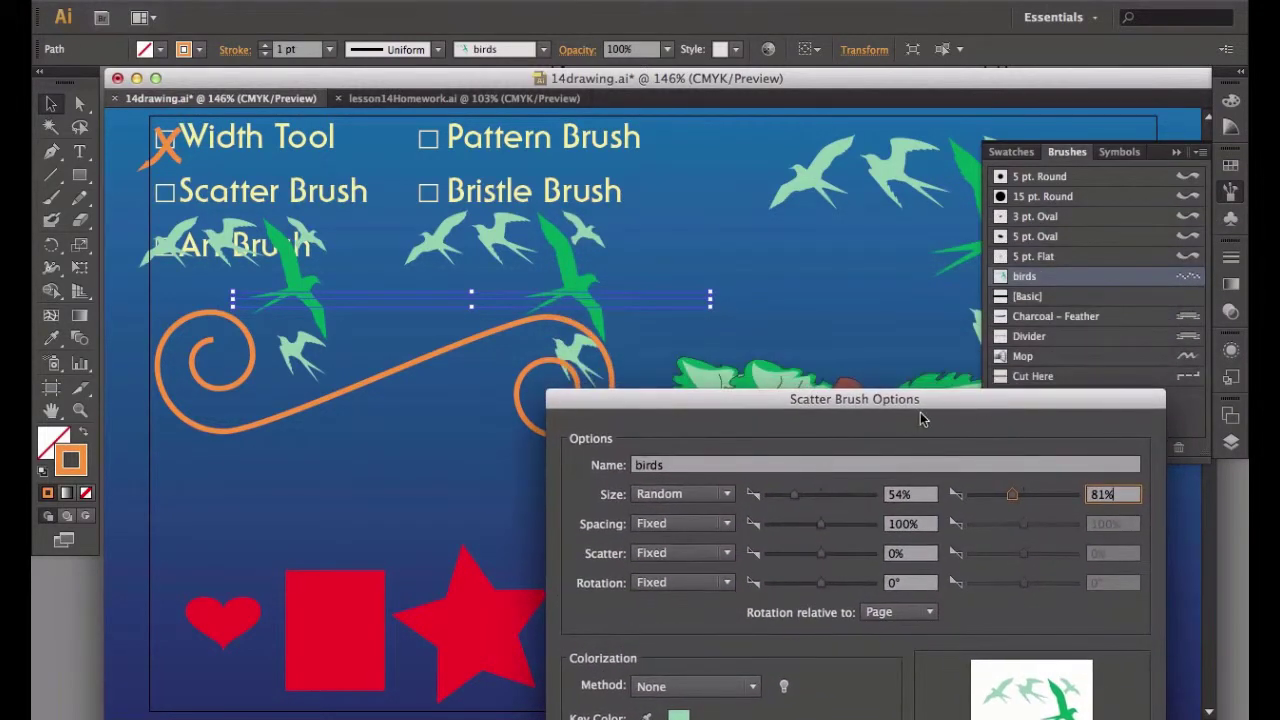
# Set the birds brush Spacing to Random between 46% and 62%
pyautogui.click(729, 525)
pyautogui.click(714, 560)
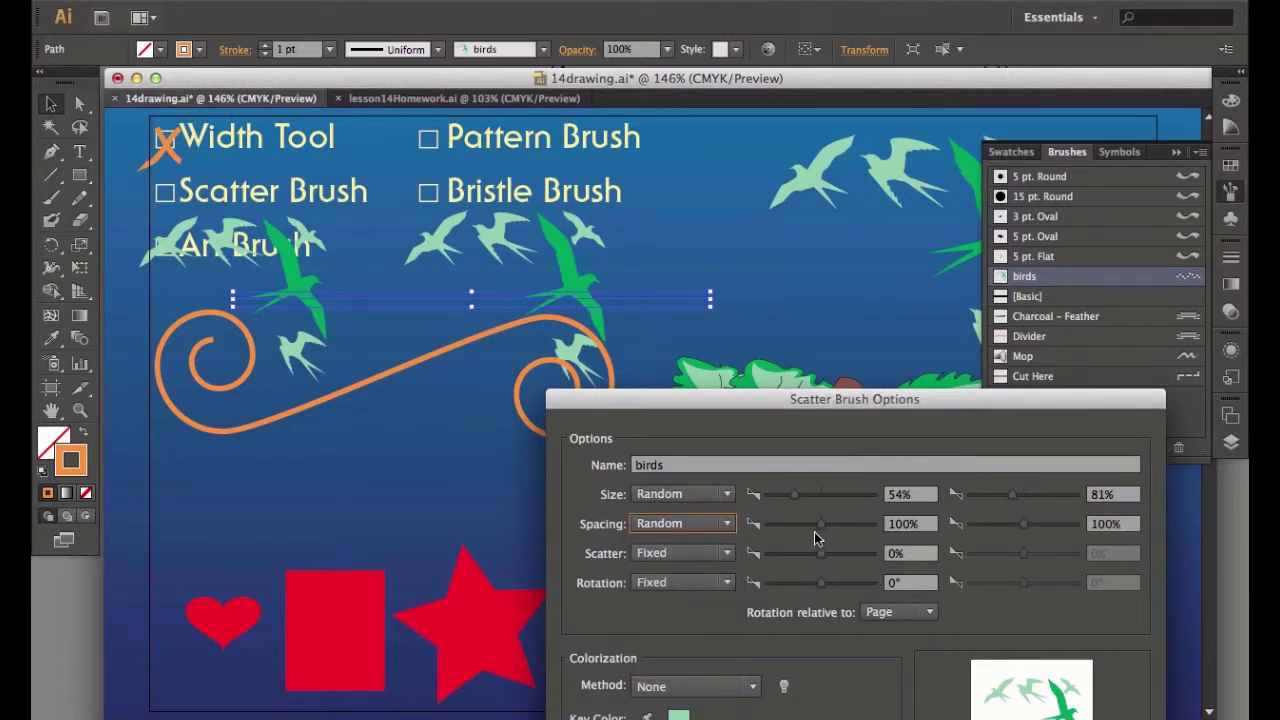
pyautogui.moveTo(822, 526); pyautogui.dragTo(787, 527)
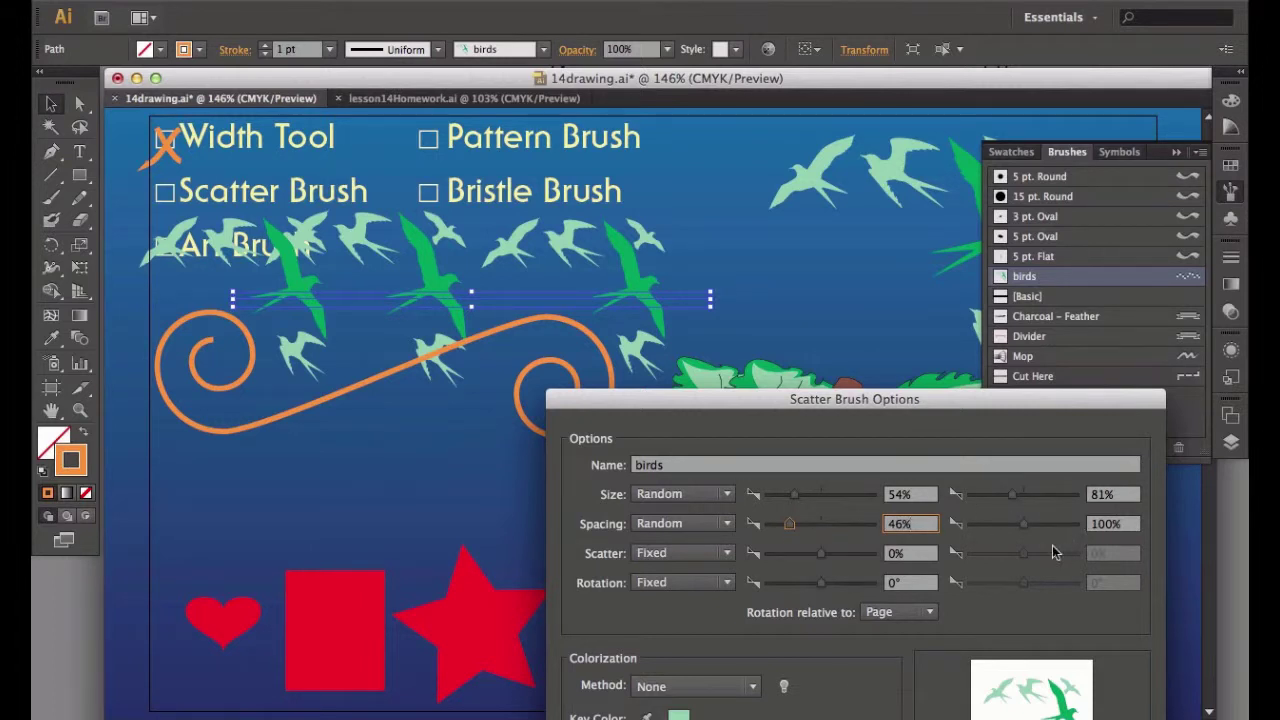
pyautogui.moveTo(1024, 522); pyautogui.dragTo(1000, 523)
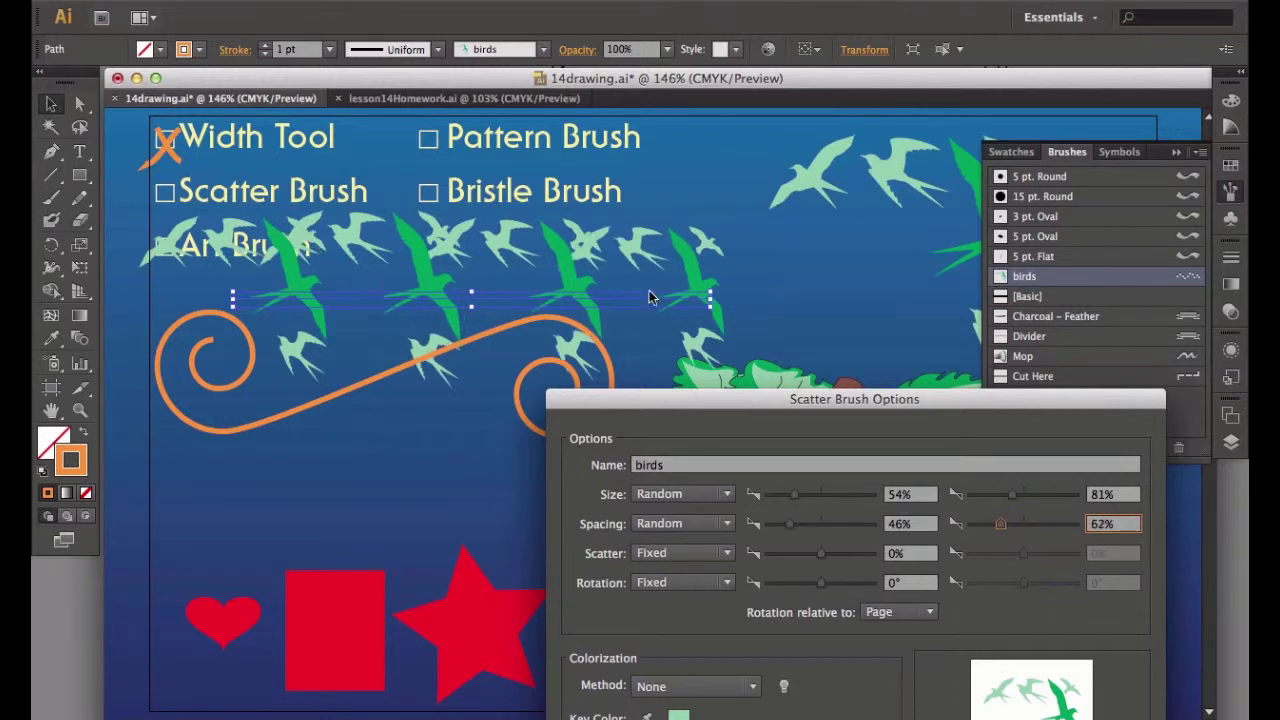
# Set the birds brush Scatter to Random, from -133% to 213%, and preview the spread
pyautogui.click(728, 558)
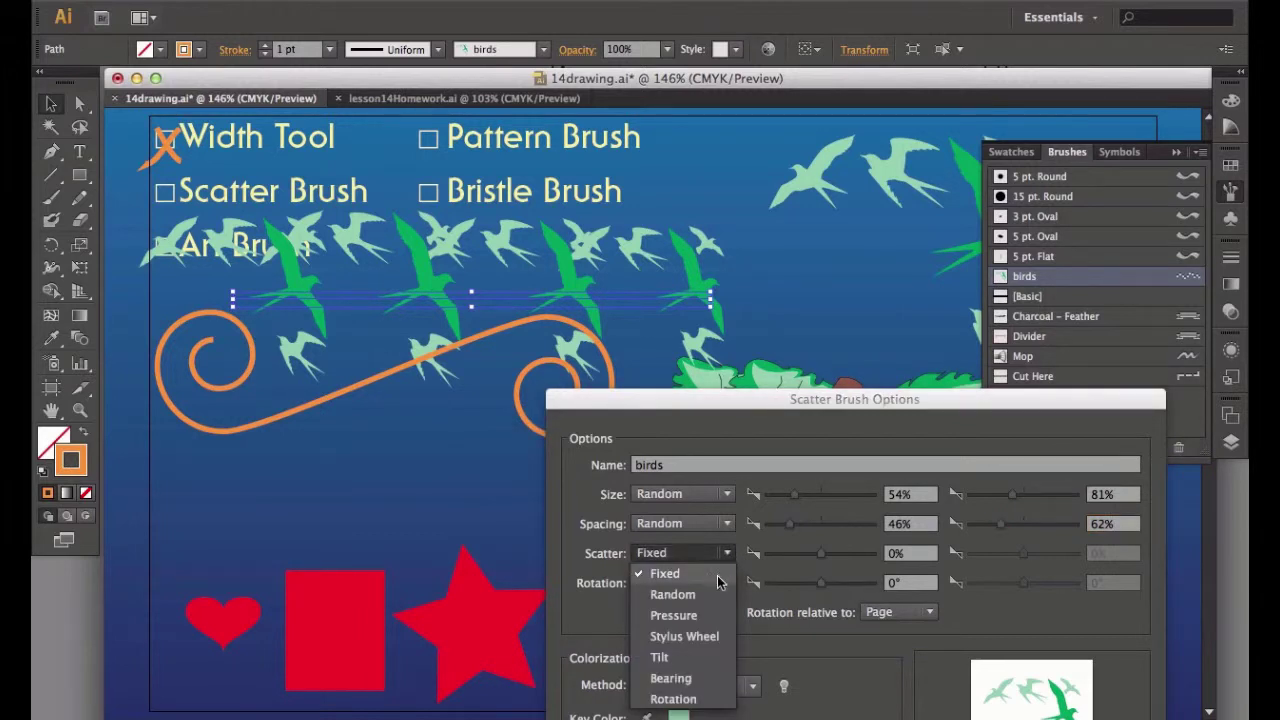
pyautogui.click(715, 593)
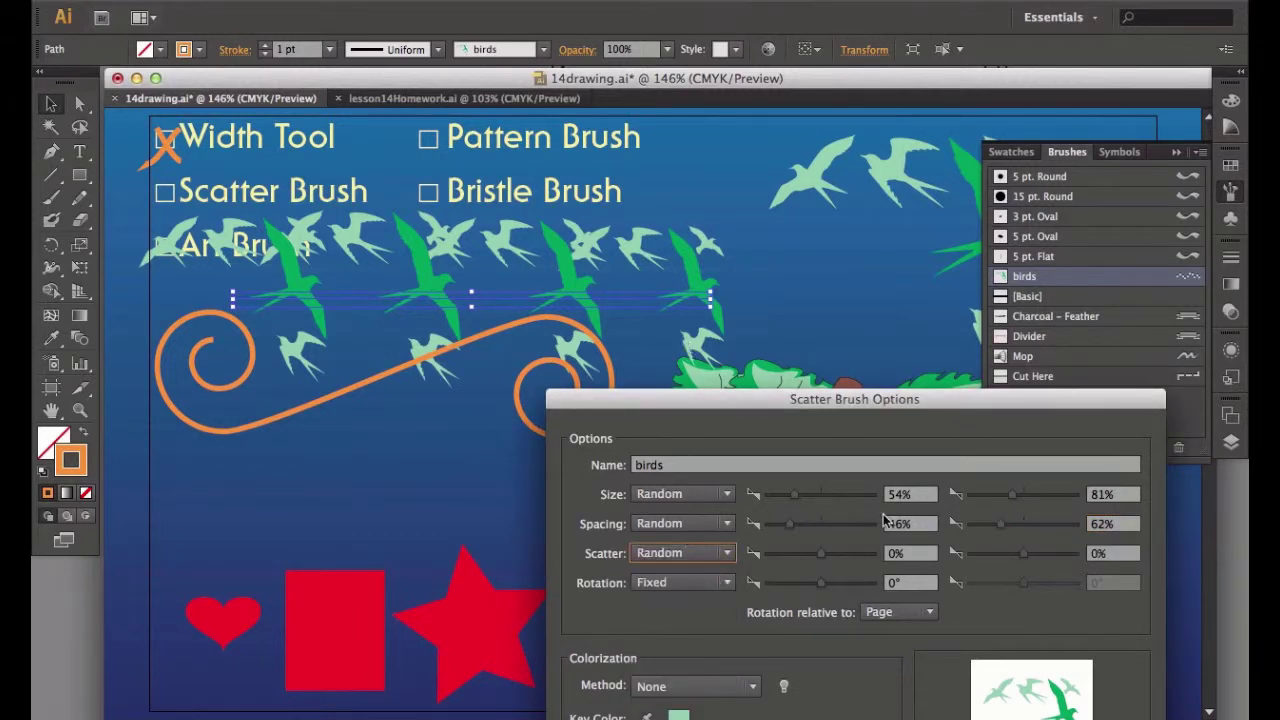
pyautogui.moveTo(822, 553); pyautogui.dragTo(790, 553)
pyautogui.moveTo(923, 410)
pyautogui.mouseDown()
pyautogui.moveTo(1040, 531)
pyautogui.moveTo(983, 625)
pyautogui.moveTo(919, 306)
pyautogui.mouseUp()
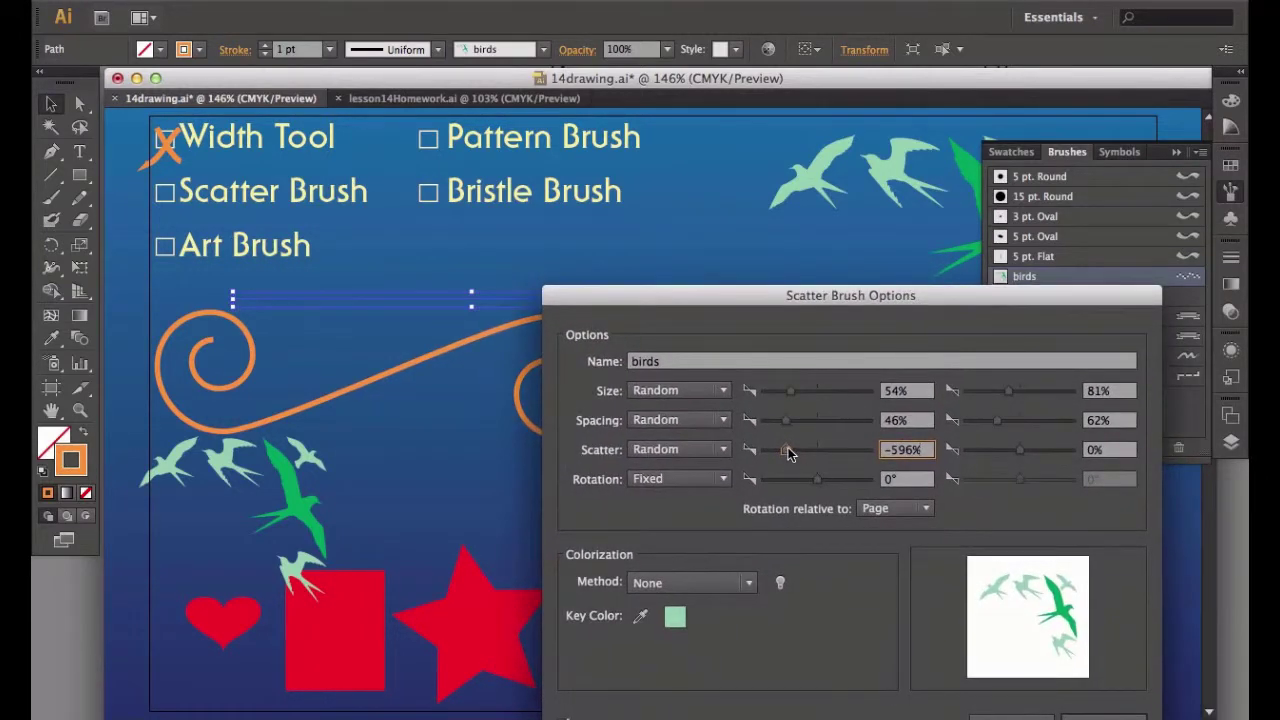
pyautogui.moveTo(786, 449); pyautogui.dragTo(806, 452)
pyautogui.moveTo(962, 306)
pyautogui.mouseDown()
pyautogui.moveTo(959, 427)
pyautogui.moveTo(939, 478)
pyautogui.mouseUp()
pyautogui.moveTo(783, 617); pyautogui.dragTo(788, 628)
pyautogui.moveTo(912, 464)
pyautogui.mouseDown()
pyautogui.moveTo(1053, 279)
pyautogui.moveTo(1117, 229)
pyautogui.mouseUp()
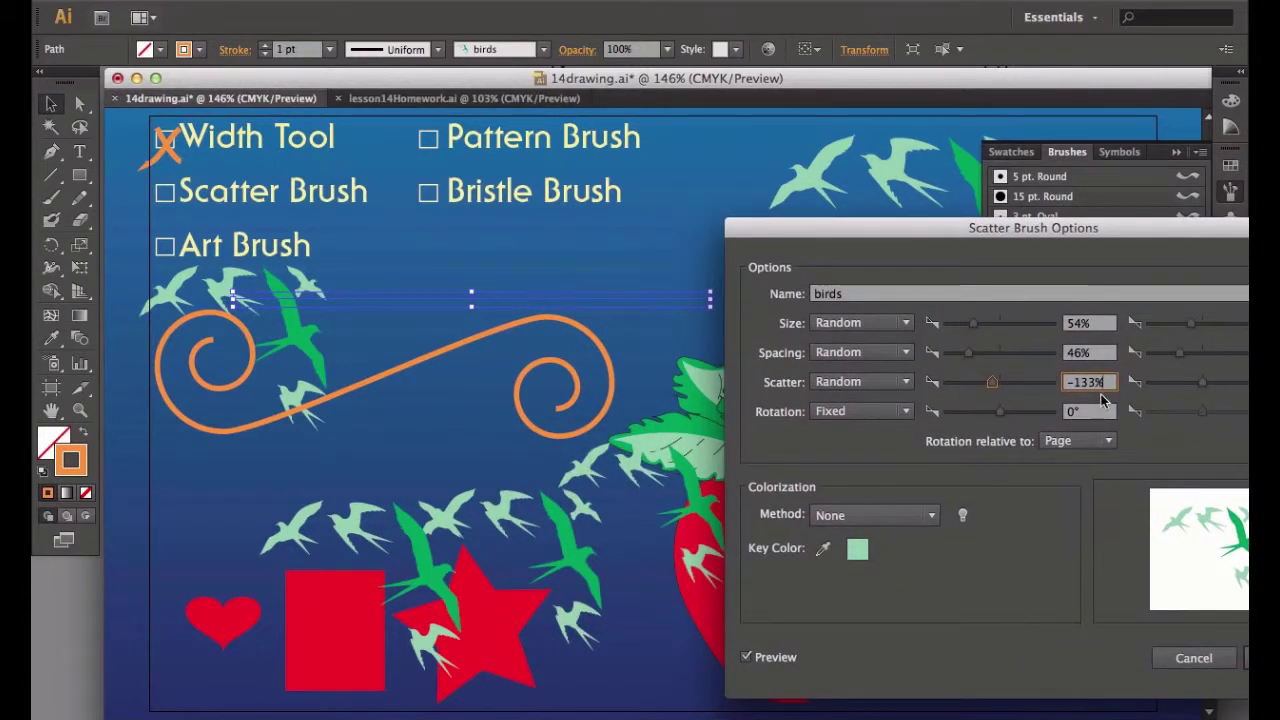
pyautogui.moveTo(1199, 233); pyautogui.dragTo(957, 281)
pyautogui.moveTo(960, 429); pyautogui.dragTo(970, 428)
pyautogui.moveTo(936, 279)
pyautogui.mouseDown()
pyautogui.moveTo(948, 617)
pyautogui.moveTo(897, 579)
pyautogui.moveTo(923, 226)
pyautogui.mouseUp()
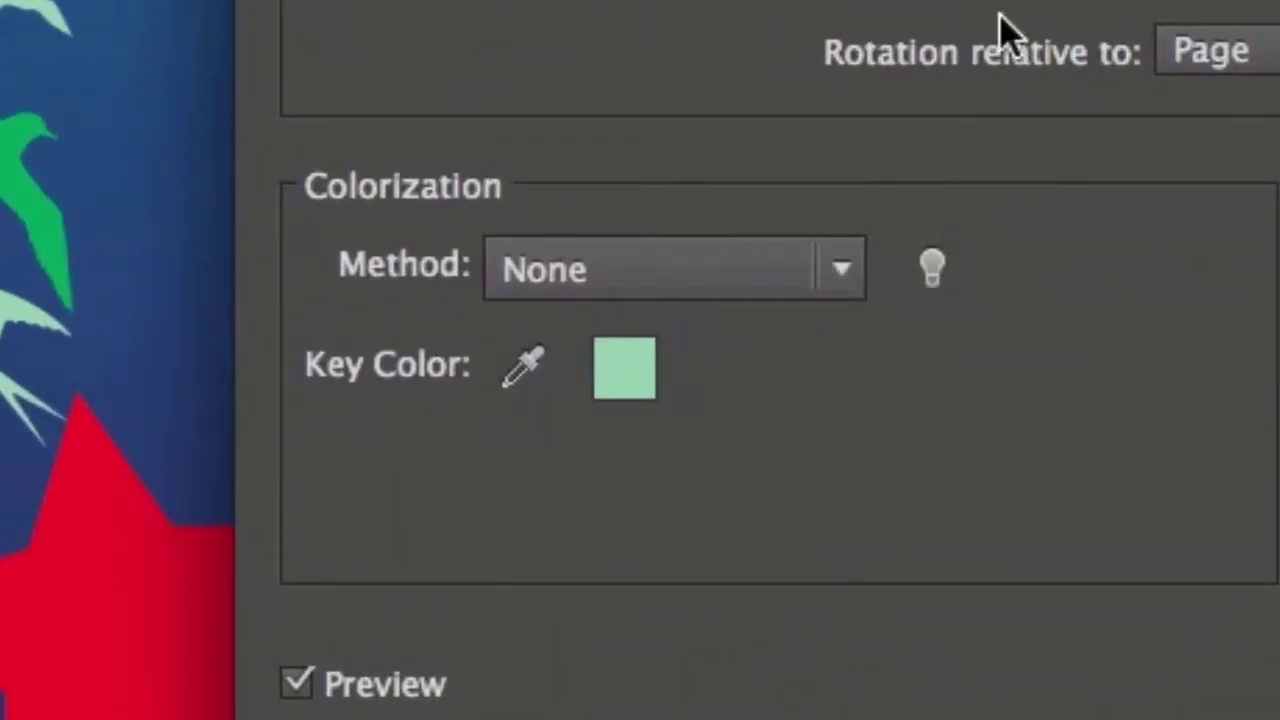
# Try Tints and Tints and Shades colorization, settling on Hue Shift
pyautogui.click(838, 282)
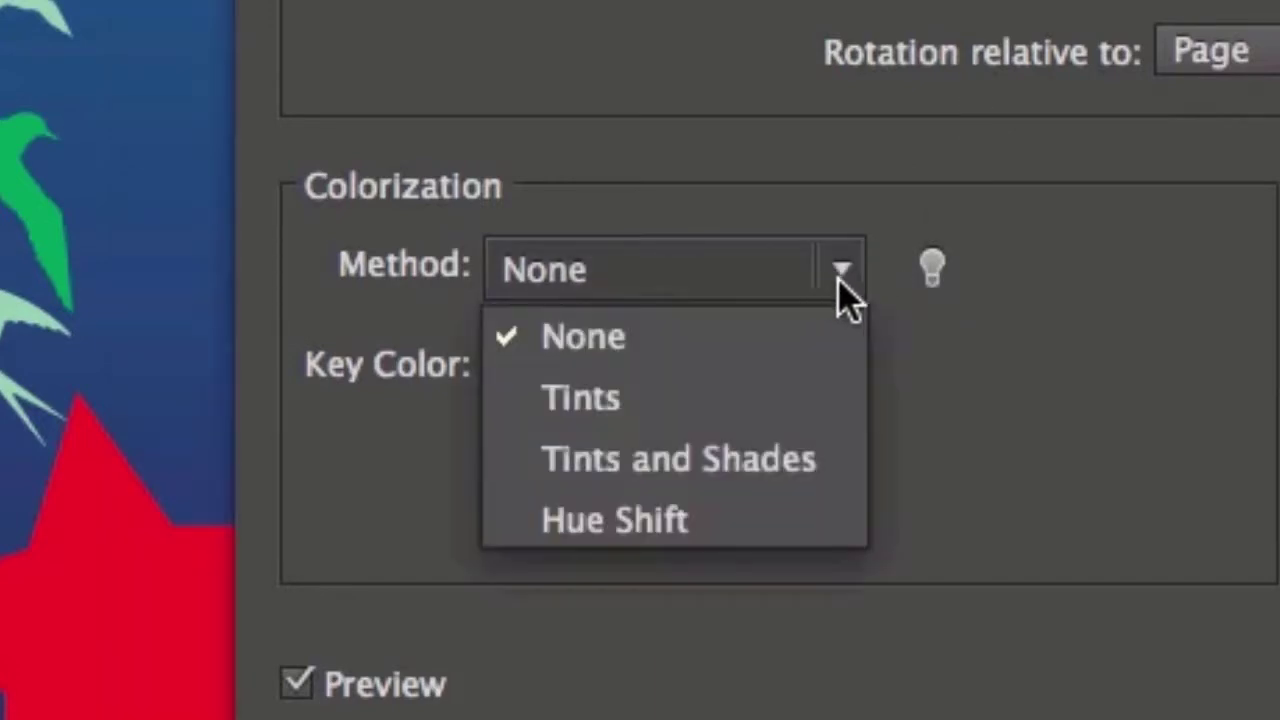
pyautogui.click(808, 420)
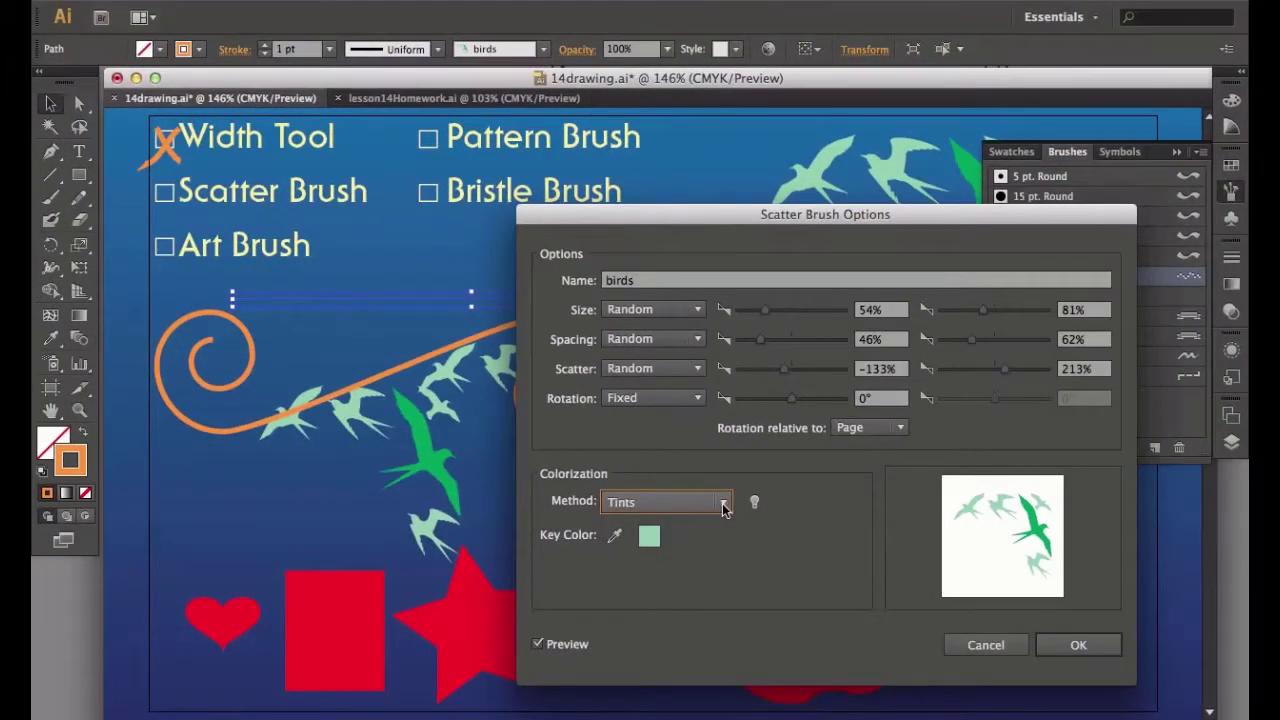
pyautogui.moveTo(870, 214); pyautogui.dragTo(1082, 207)
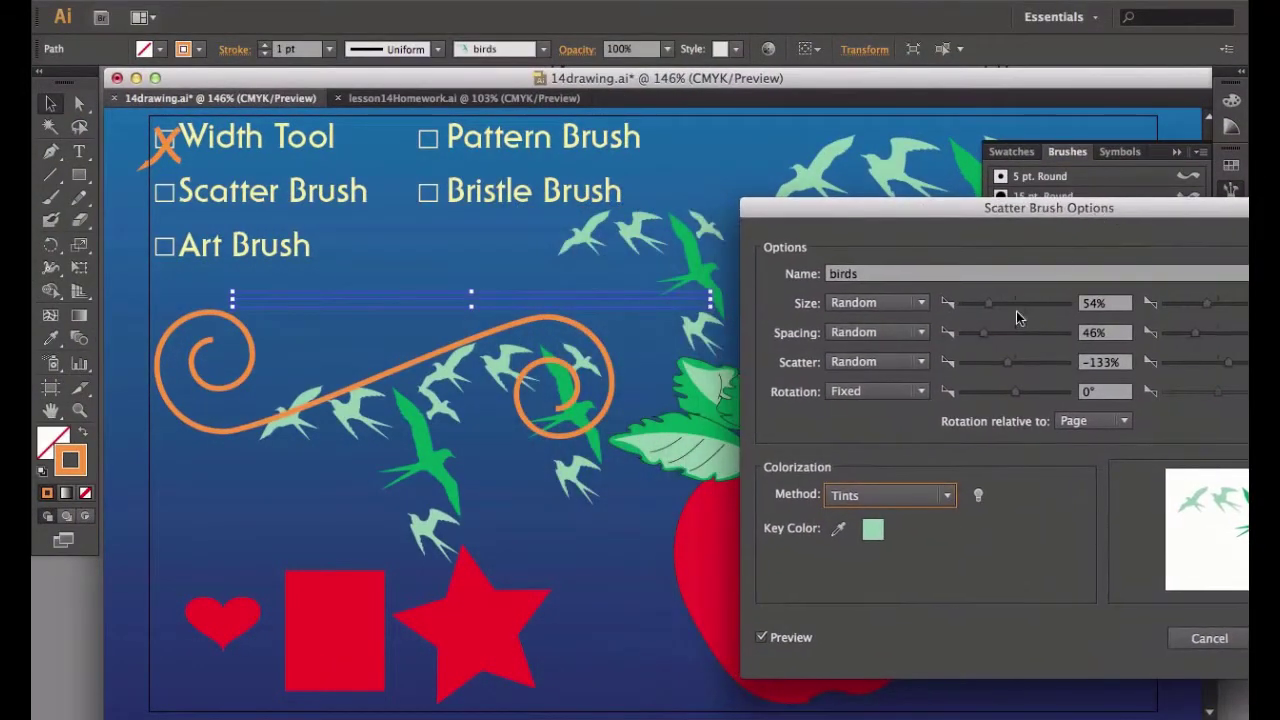
pyautogui.click(948, 498)
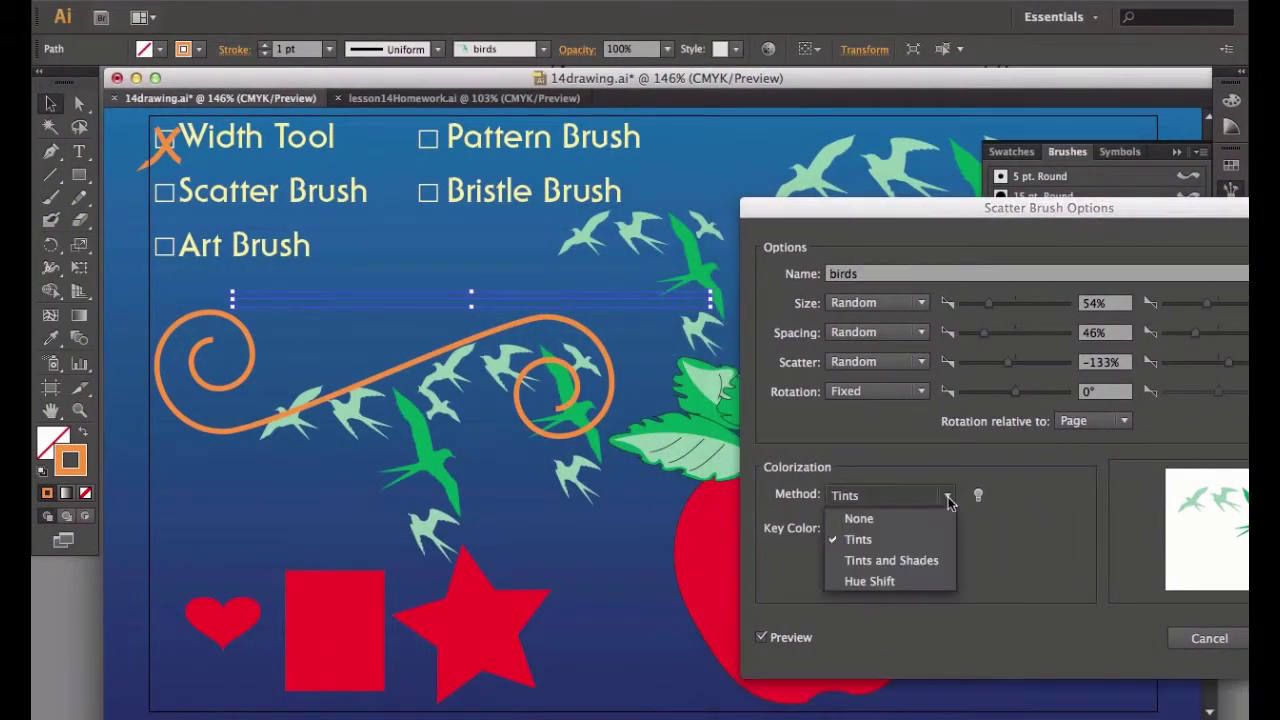
pyautogui.click(927, 561)
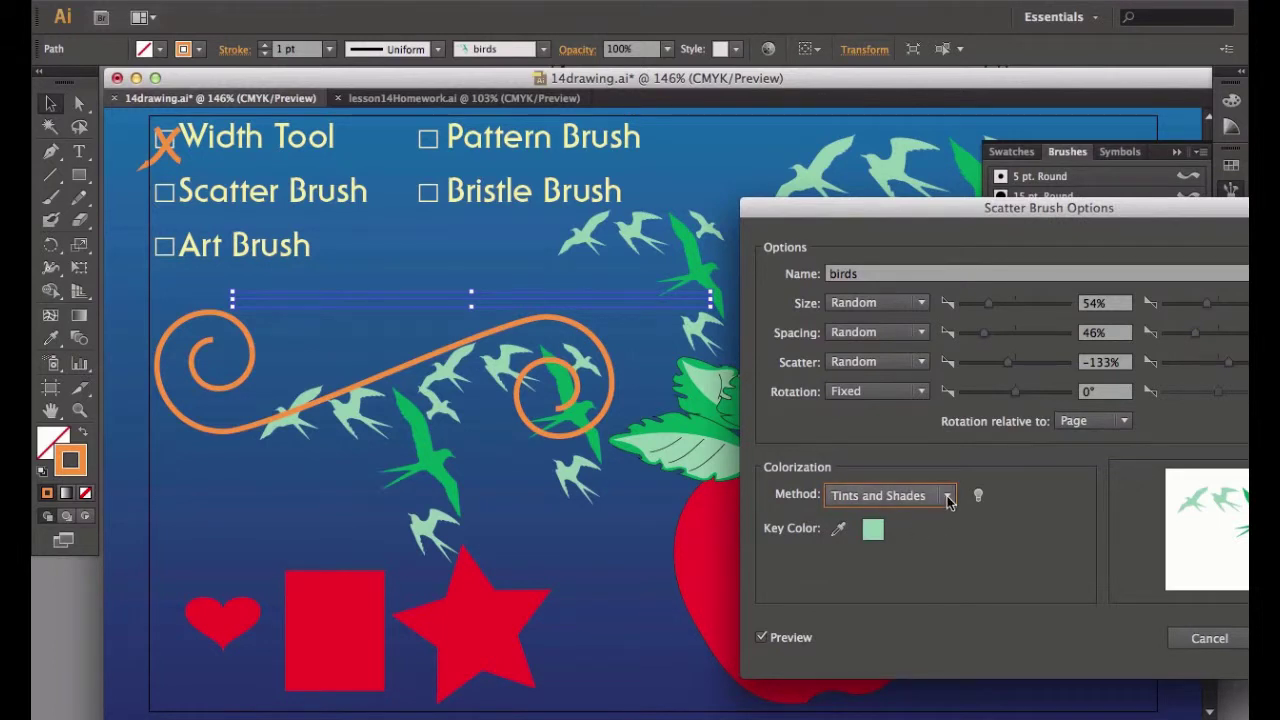
pyautogui.click(946, 496)
pyautogui.click(910, 581)
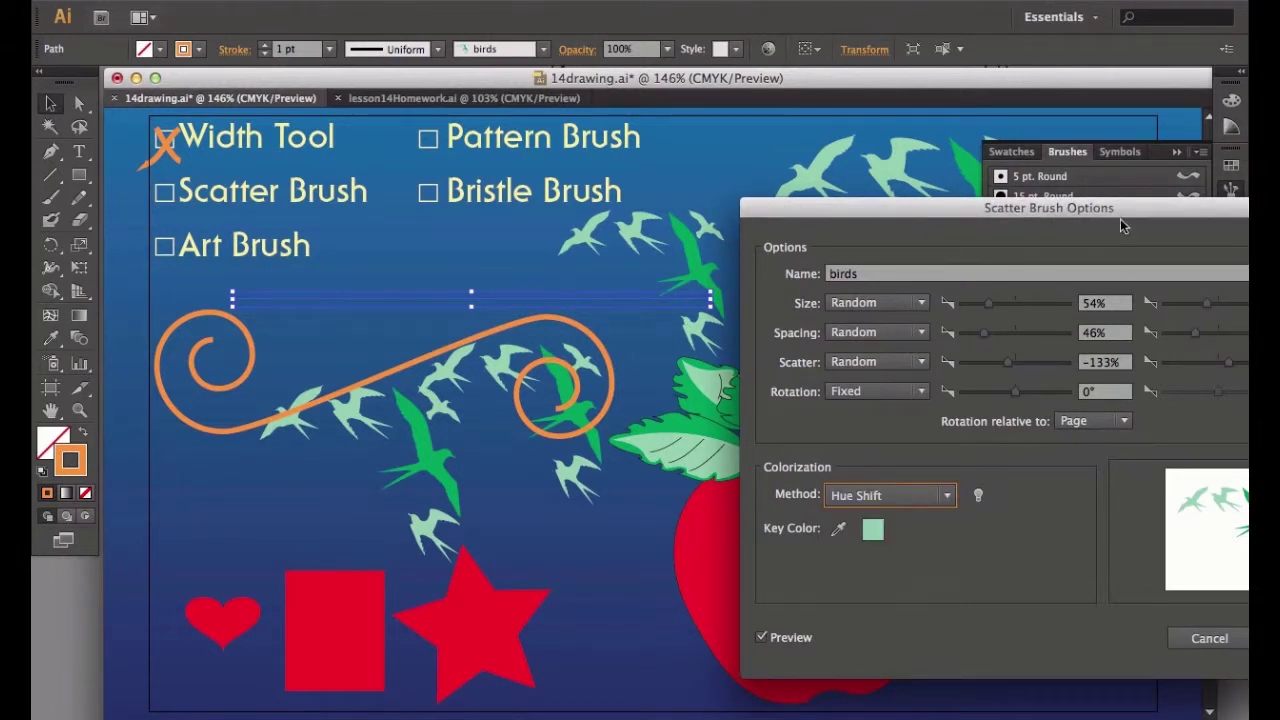
pyautogui.moveTo(1124, 215); pyautogui.dragTo(930, 230)
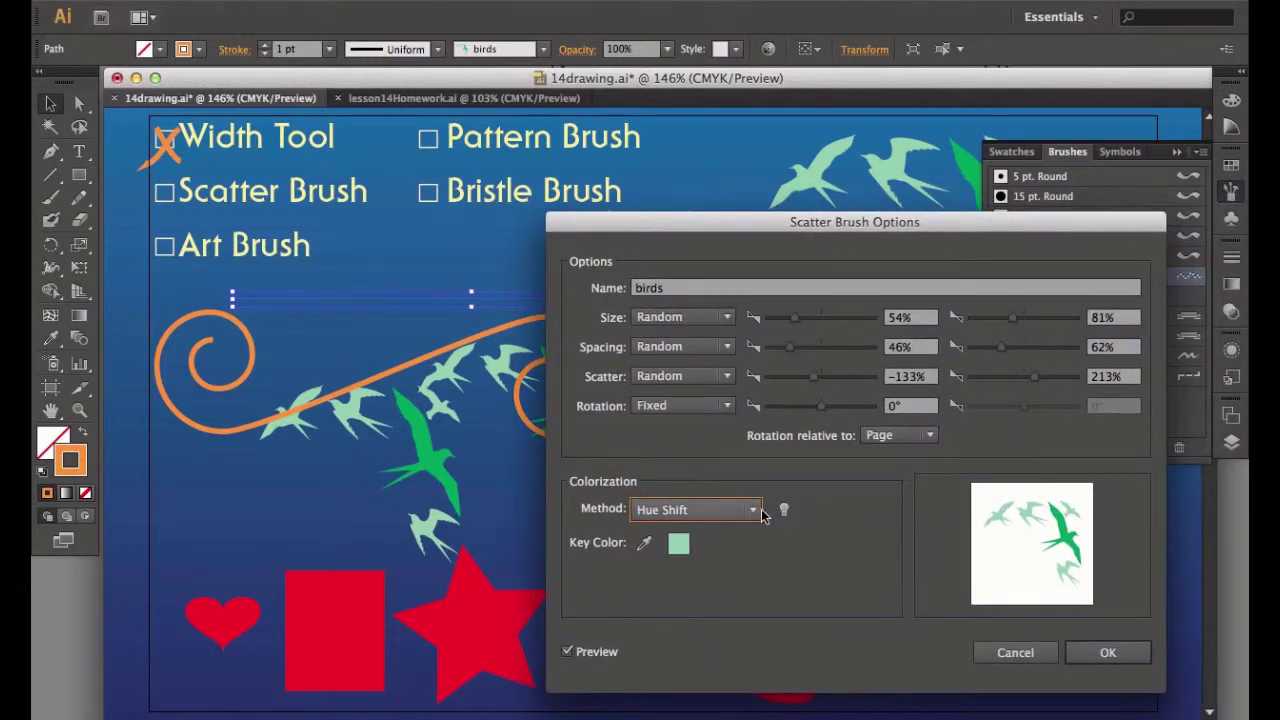
pyautogui.click(784, 511)
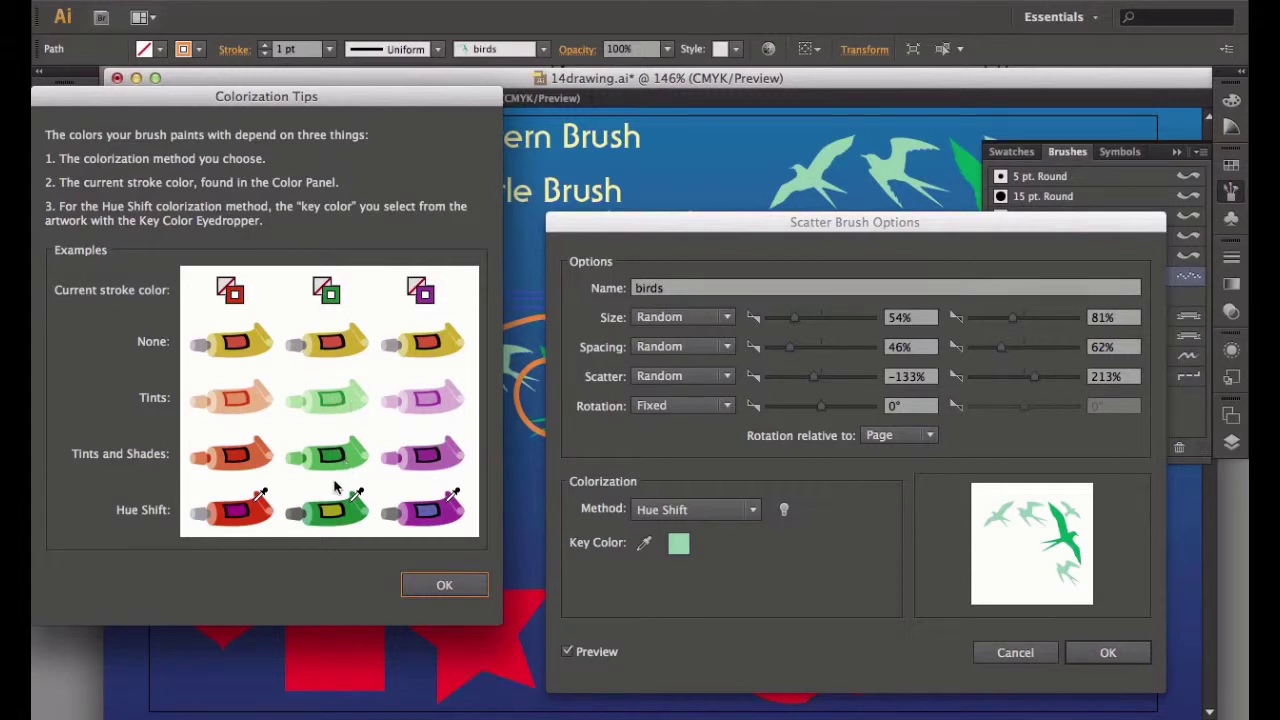
pyautogui.click(443, 584)
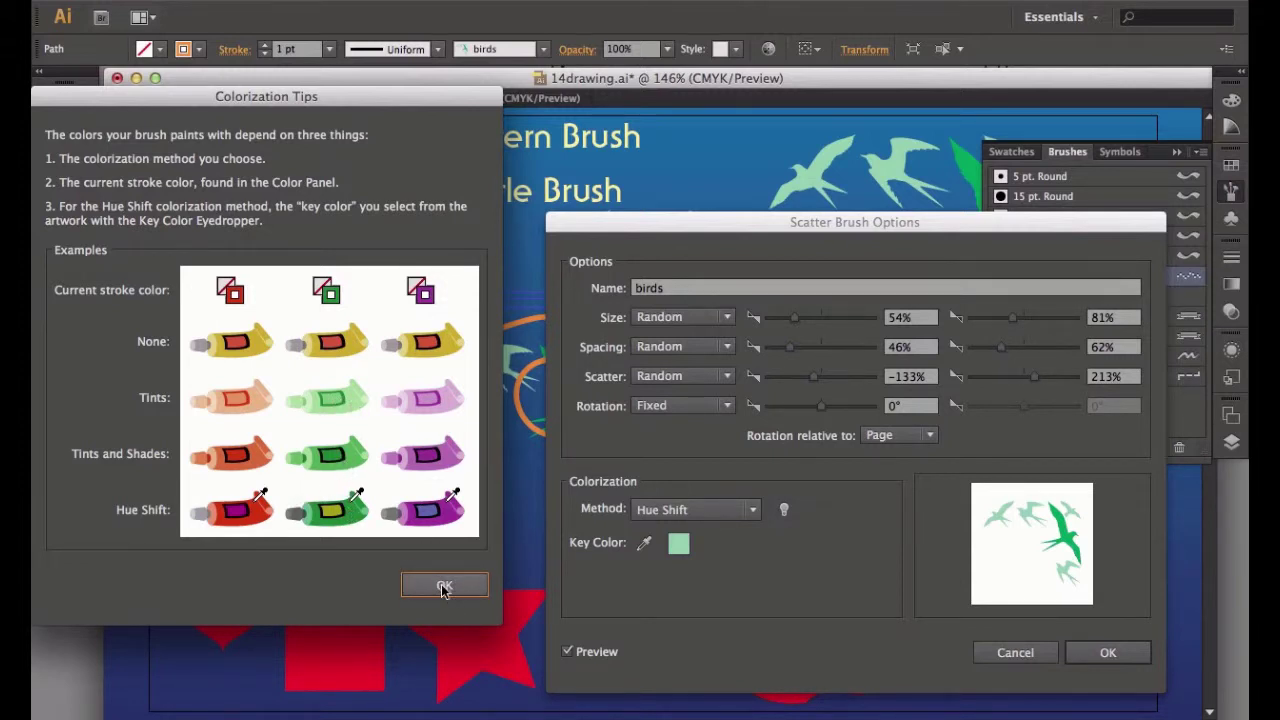
pyautogui.click(447, 587)
pyautogui.click(446, 586)
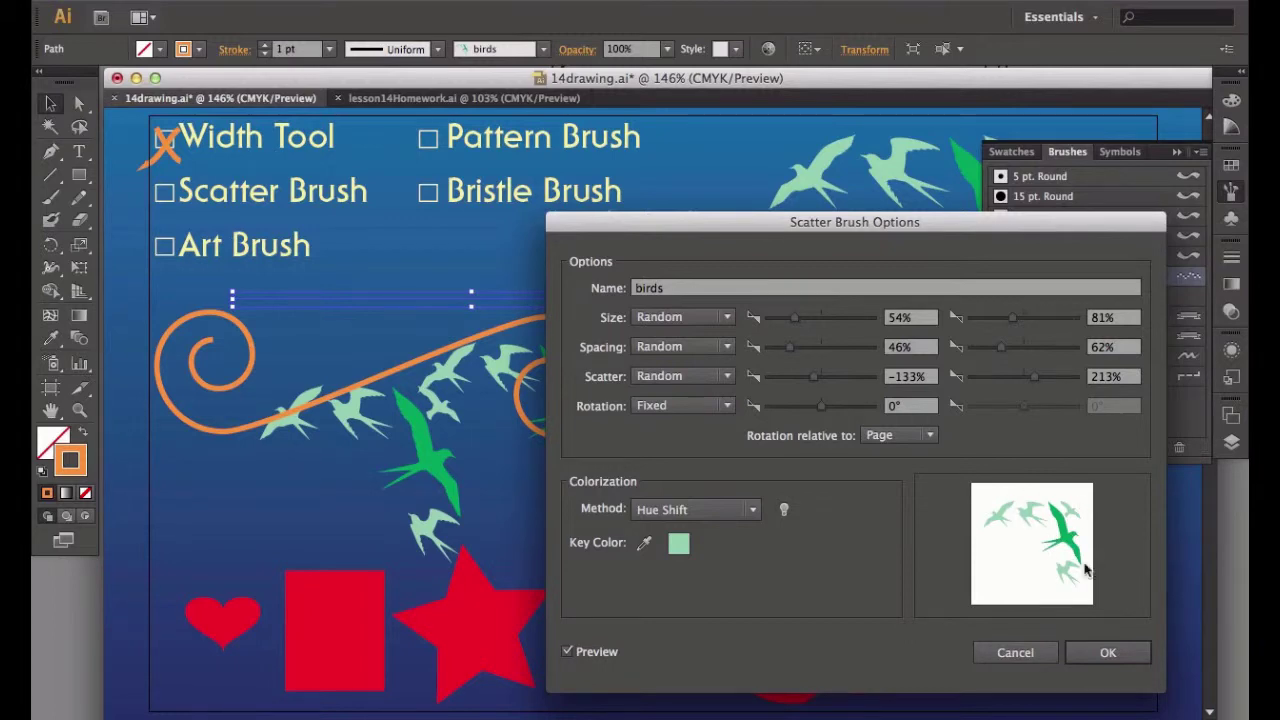
# Apply the brush changes to strokes, then switch colorization to Tints and reapply to strokes
pyautogui.click(1106, 654)
pyautogui.click(653, 401)
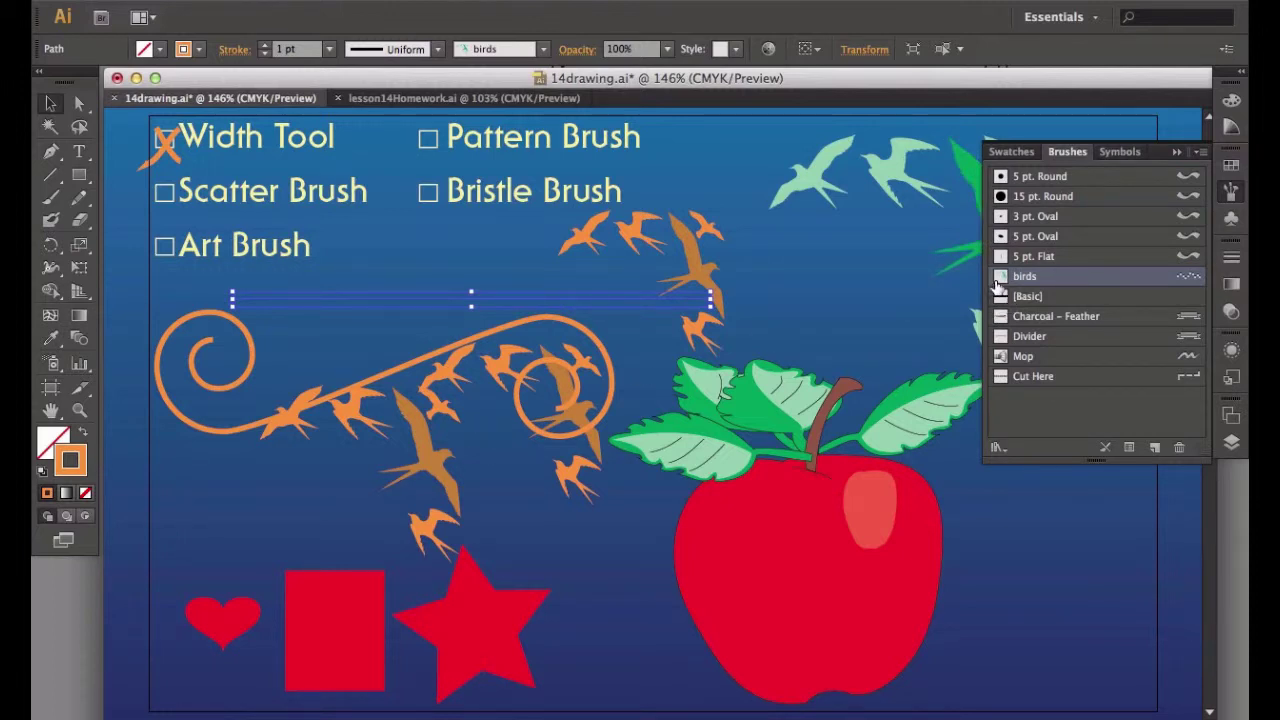
pyautogui.doubleClick(1003, 276)
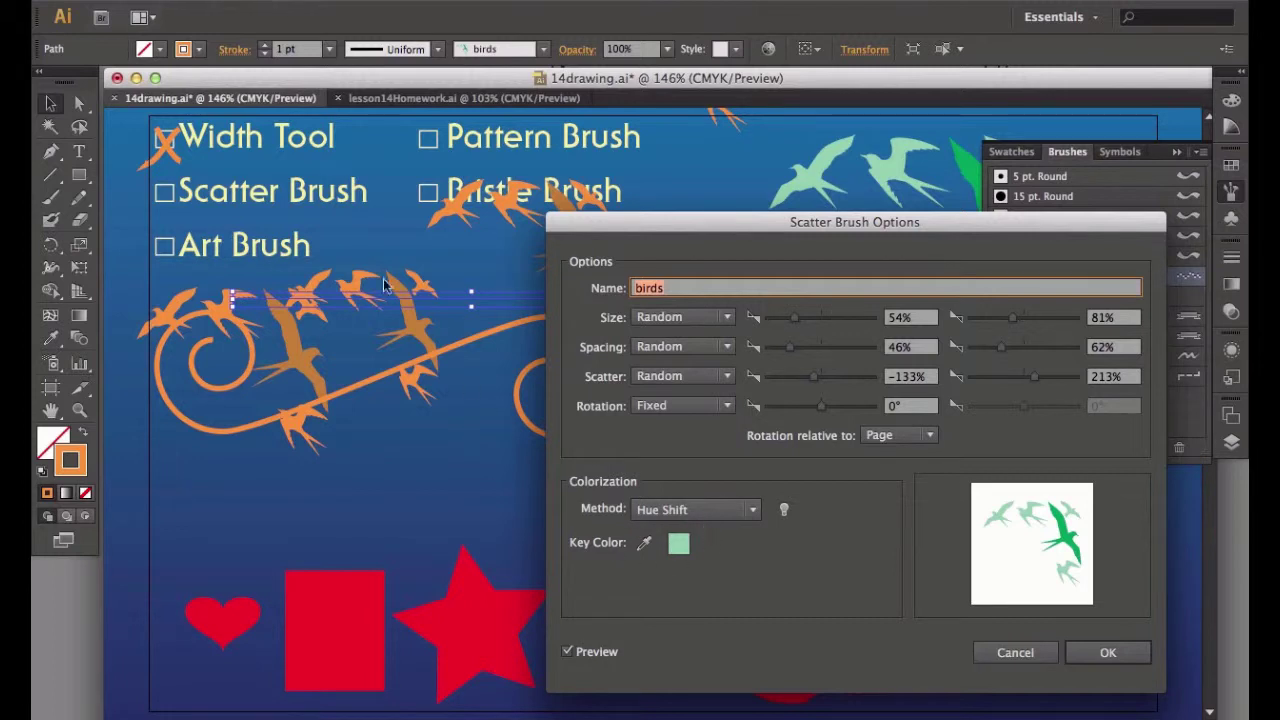
pyautogui.click(754, 510)
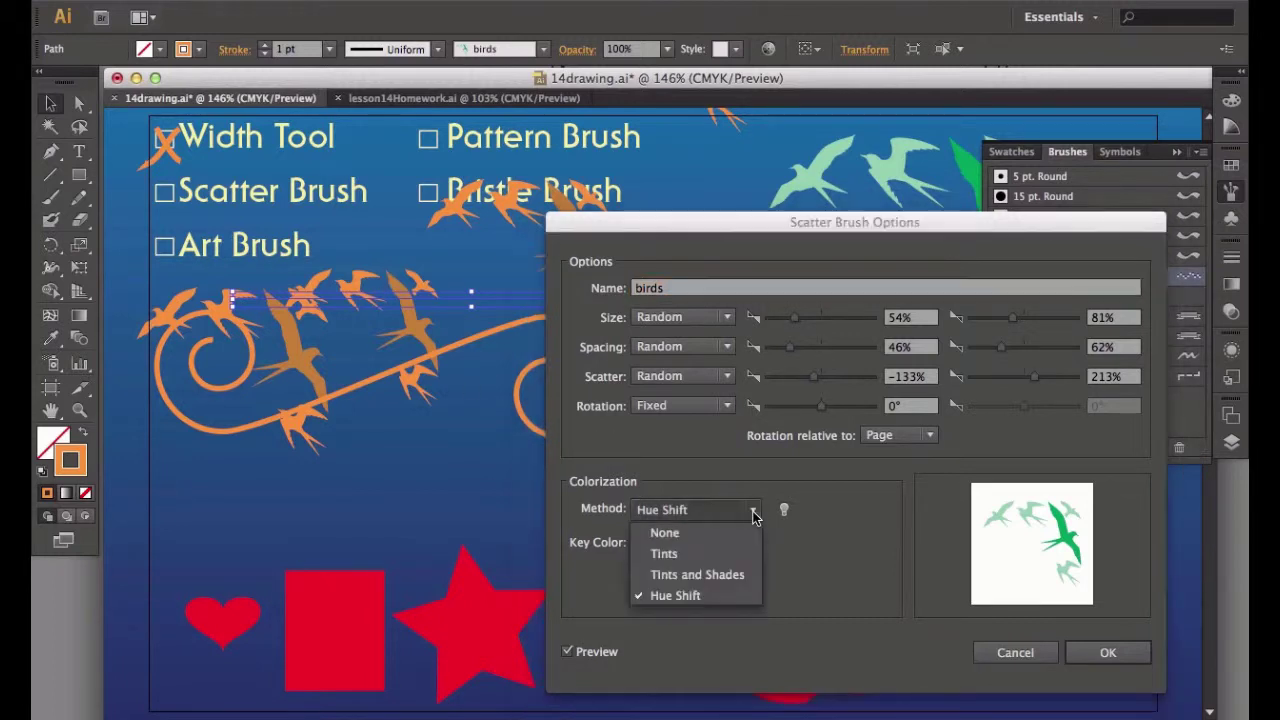
pyautogui.click(726, 556)
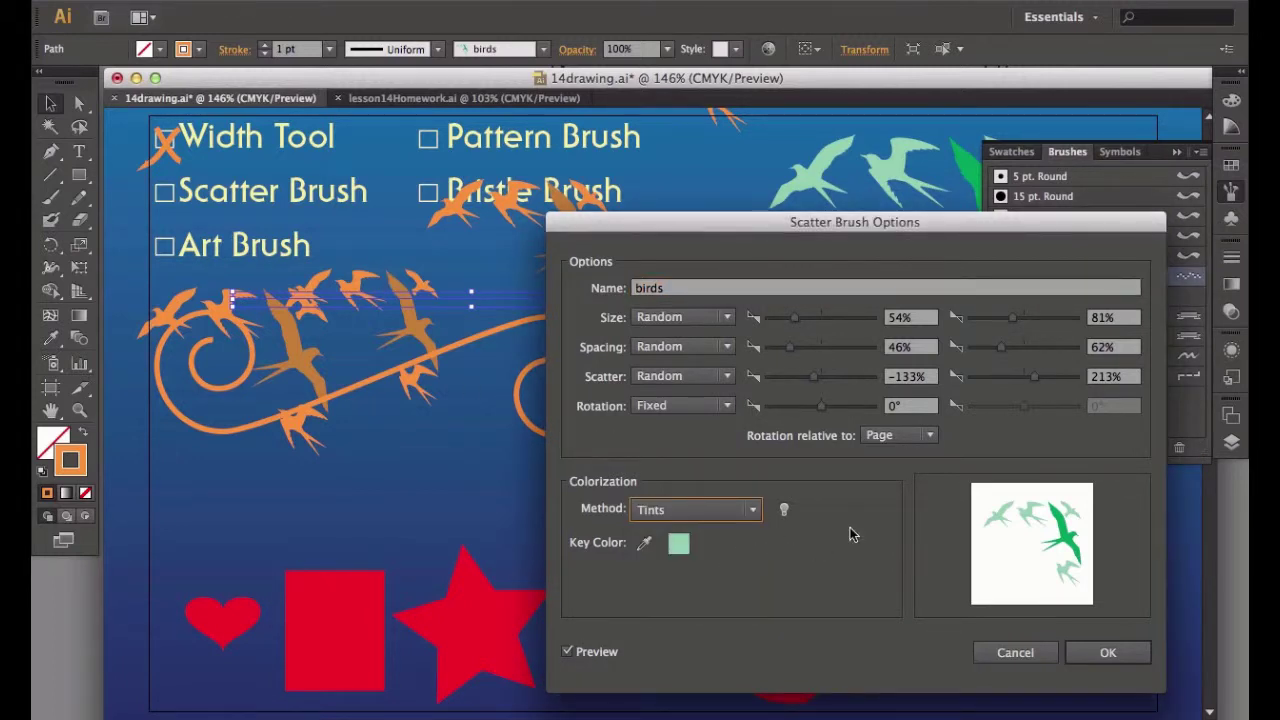
pyautogui.click(1106, 652)
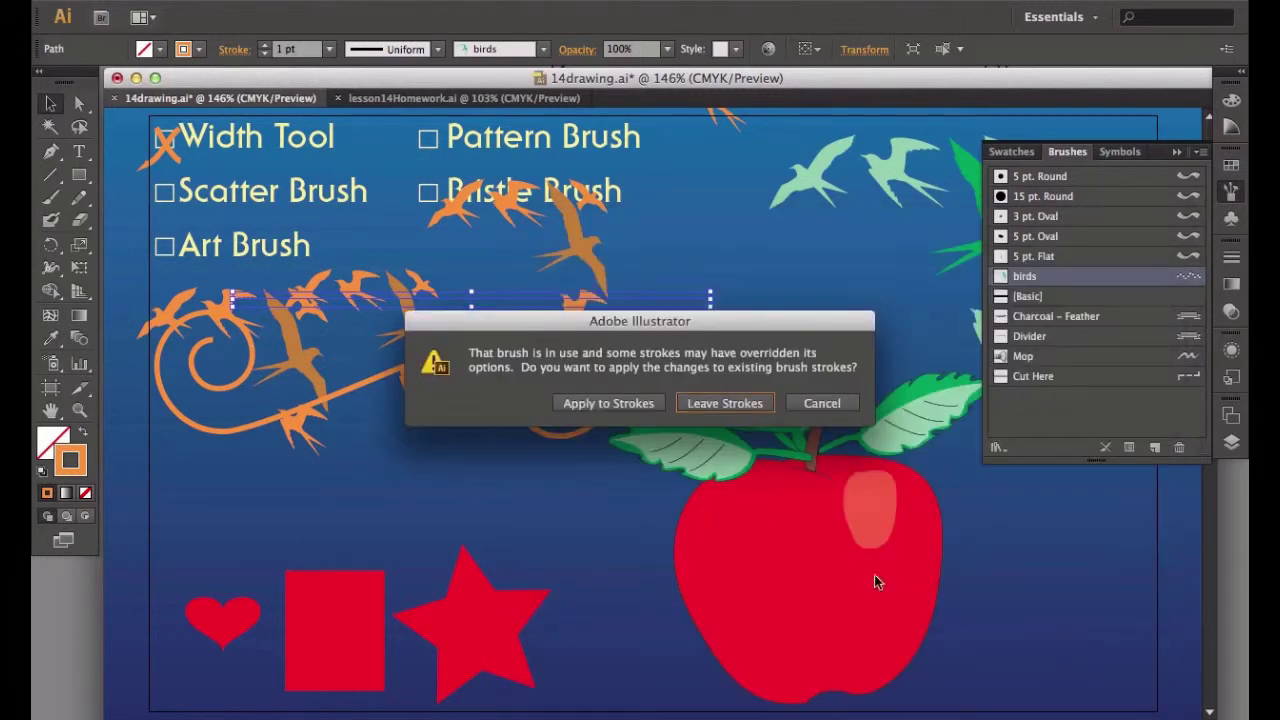
pyautogui.click(608, 403)
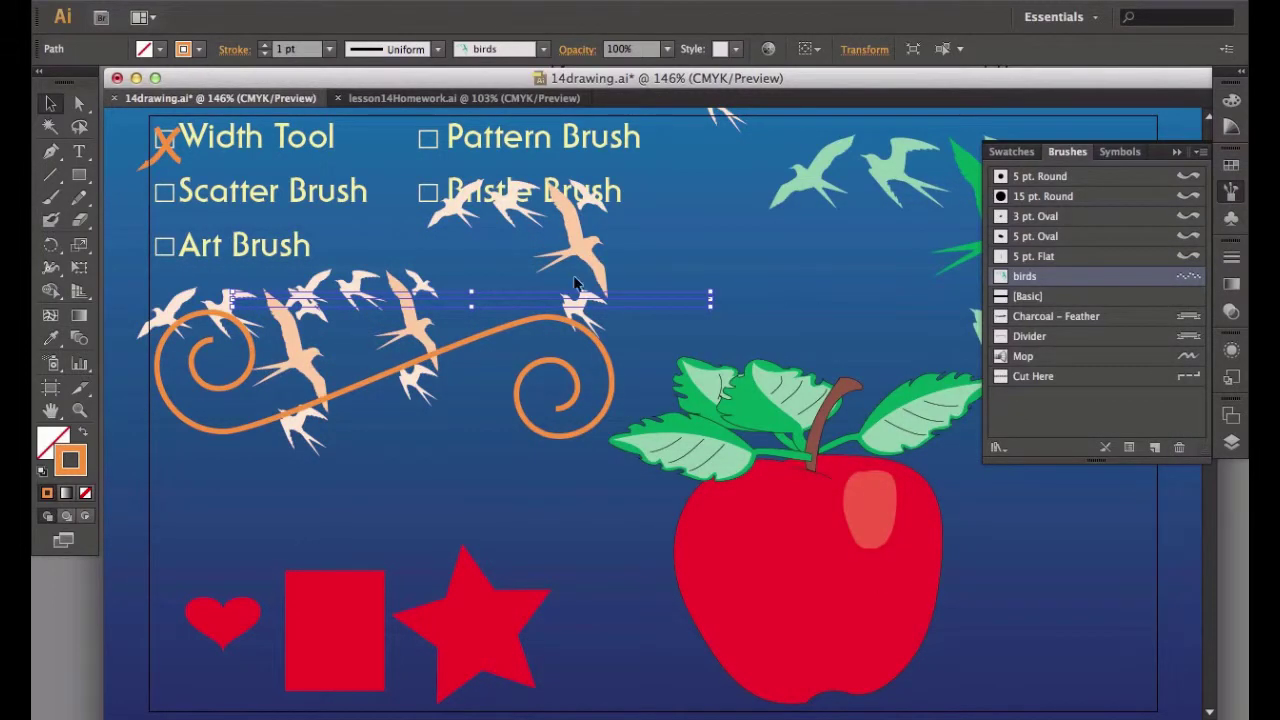
# Strip the birds scatter brush from the line, set its stroke weight to 4 pt, and deselect
pyautogui.click(1201, 151)
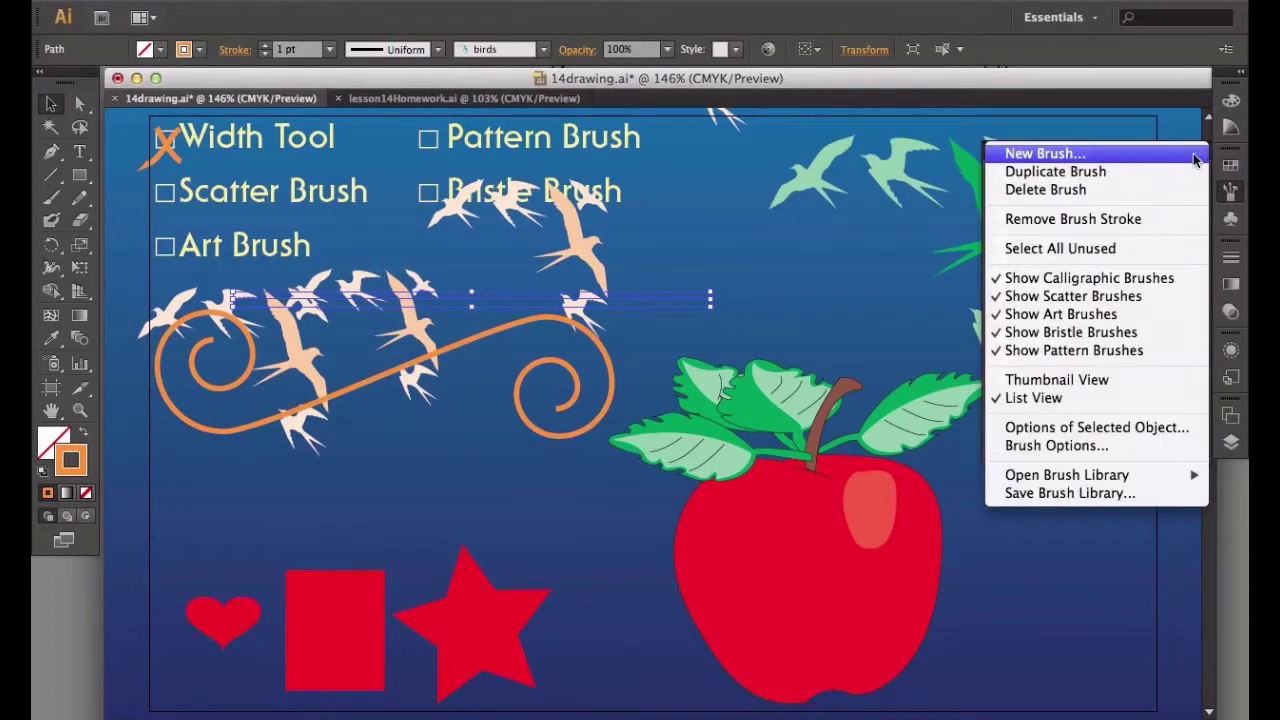
pyautogui.click(1161, 220)
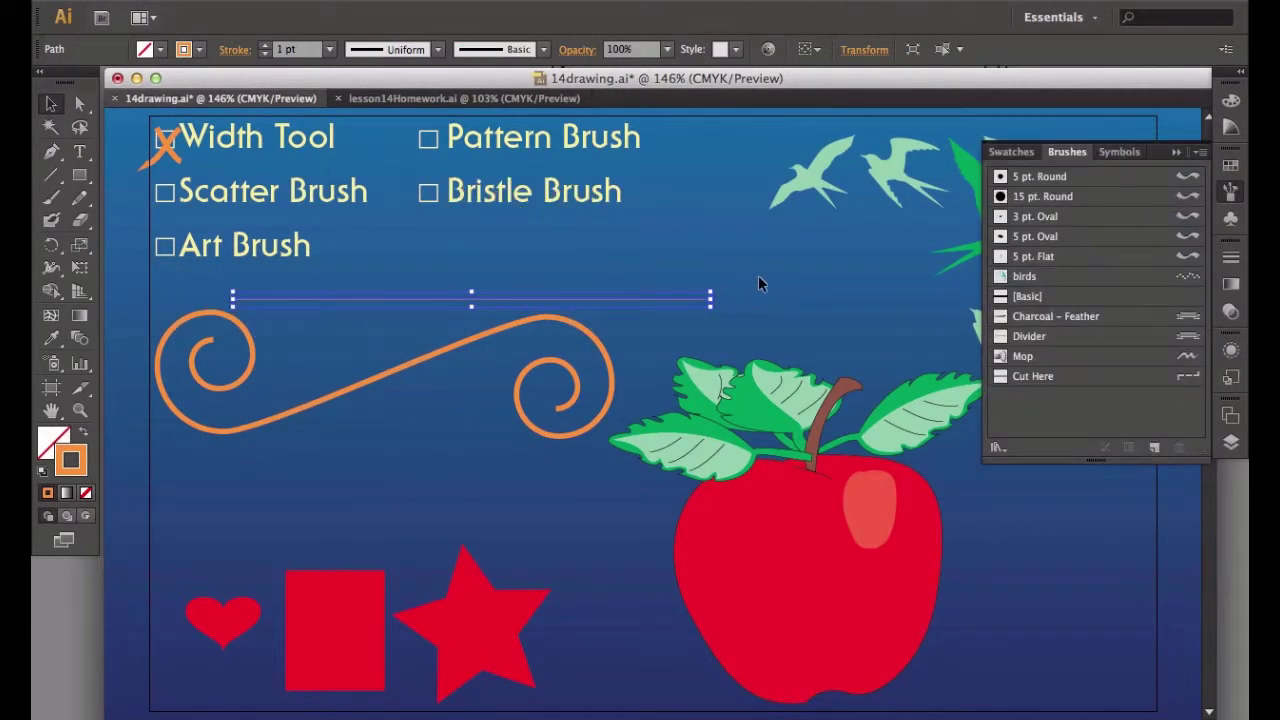
pyautogui.click(329, 49)
pyautogui.click(358, 195)
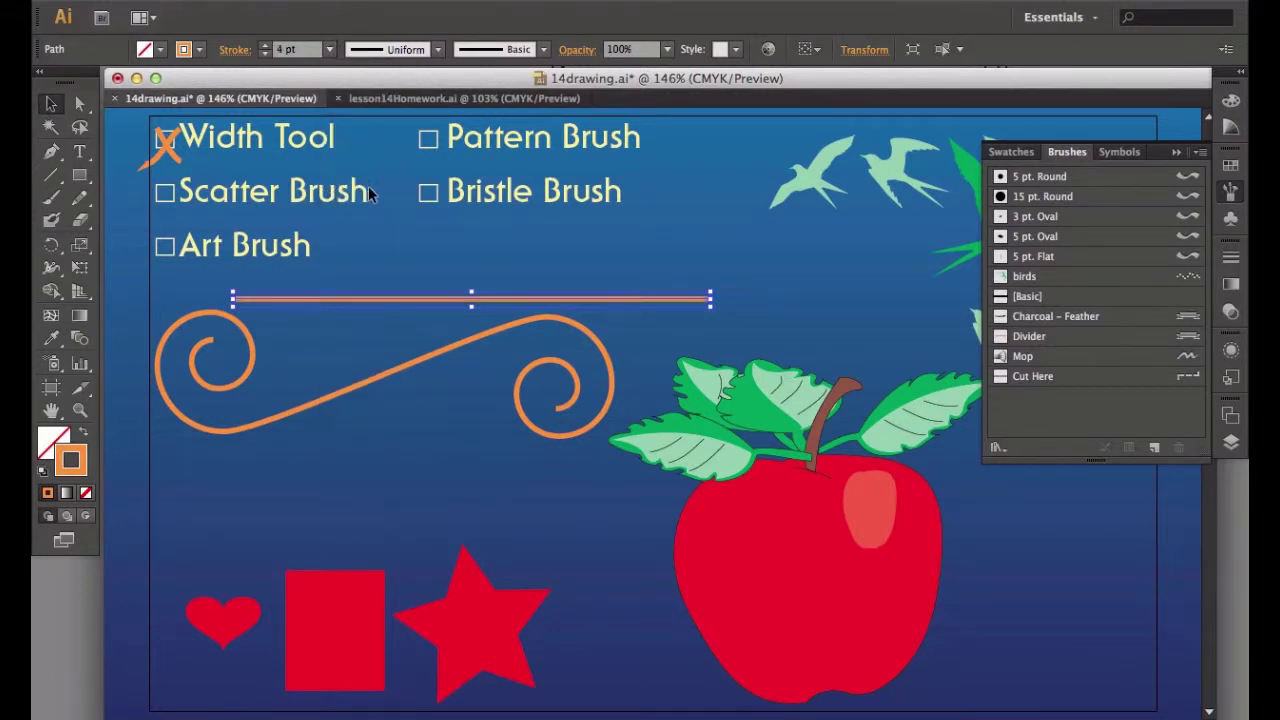
pyautogui.click(754, 267)
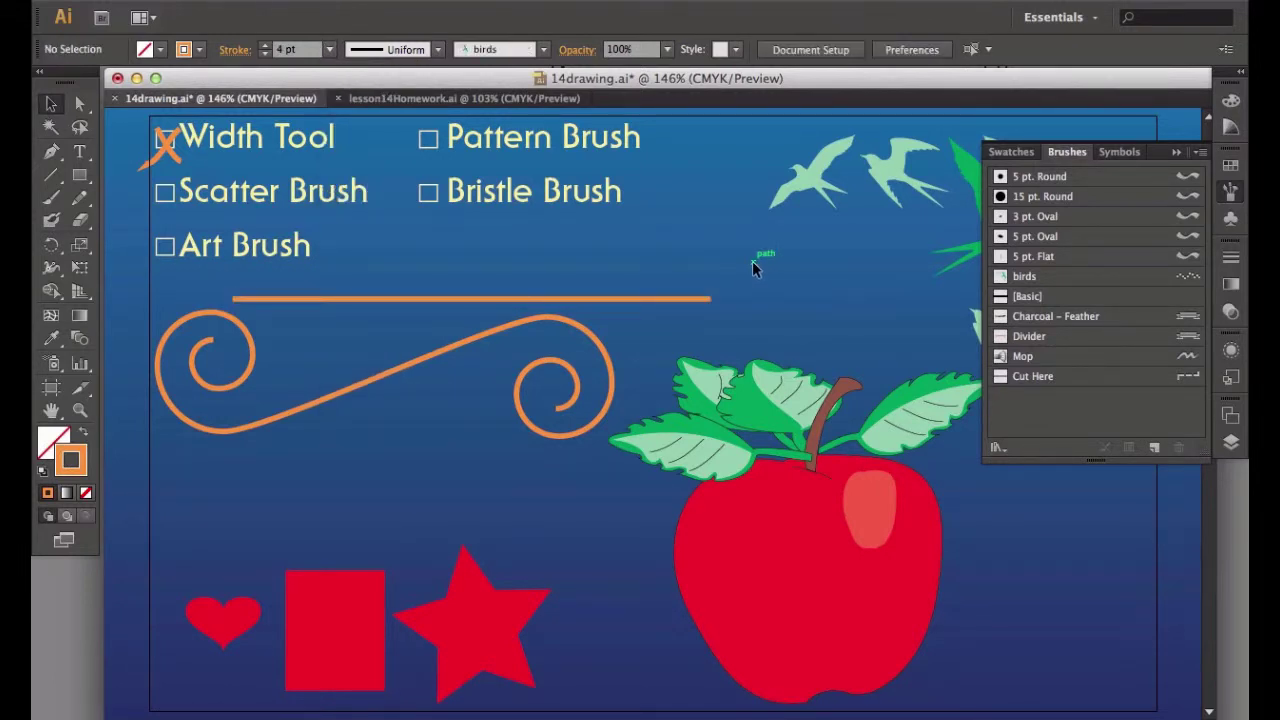